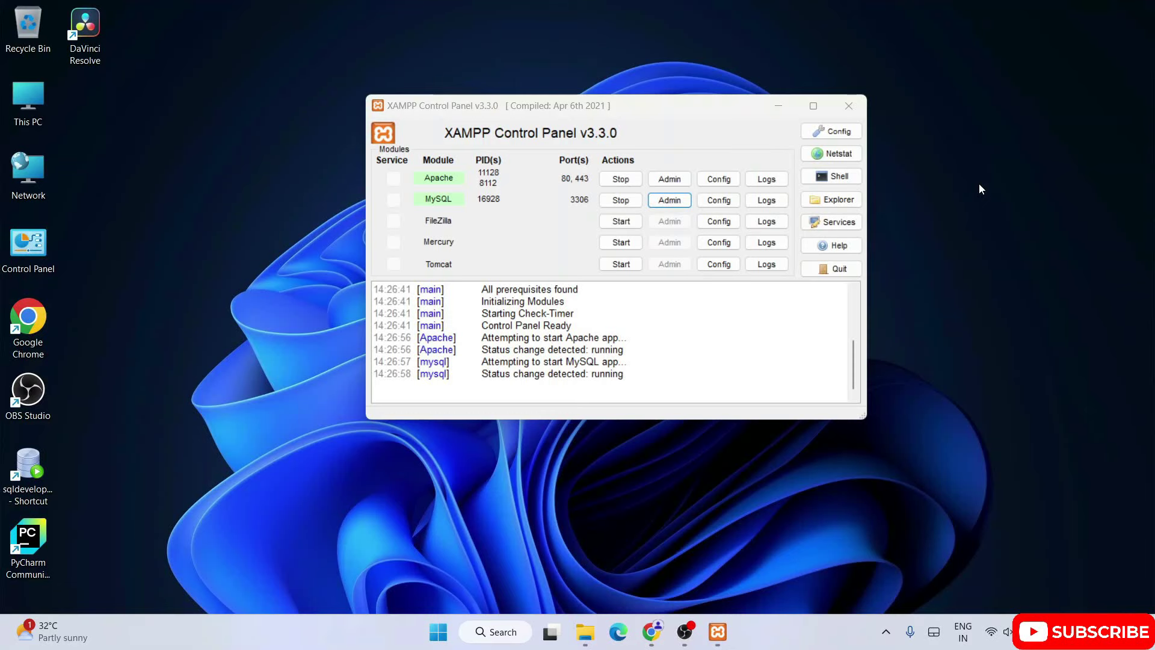
# Bring up WordPress's 'Error establishing a database connection' page in Chrome and highlight its heading.
pyautogui.click(659, 632)
pyautogui.moveTo(317, 156); pyautogui.dragTo(671, 157)
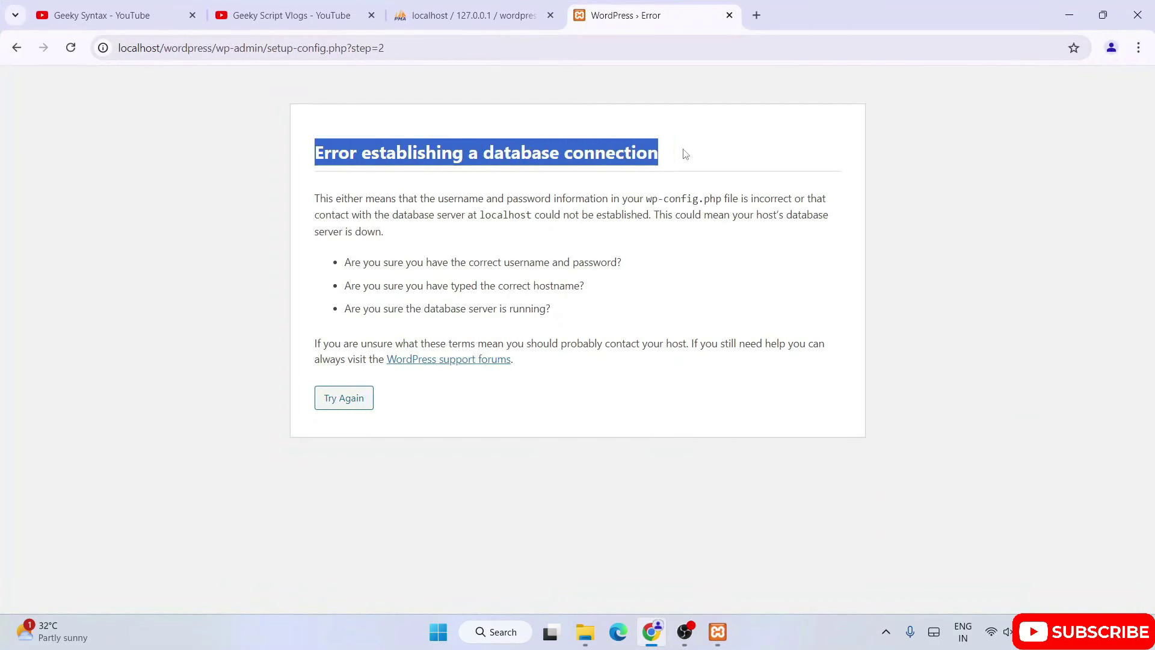
pyautogui.click(887, 164)
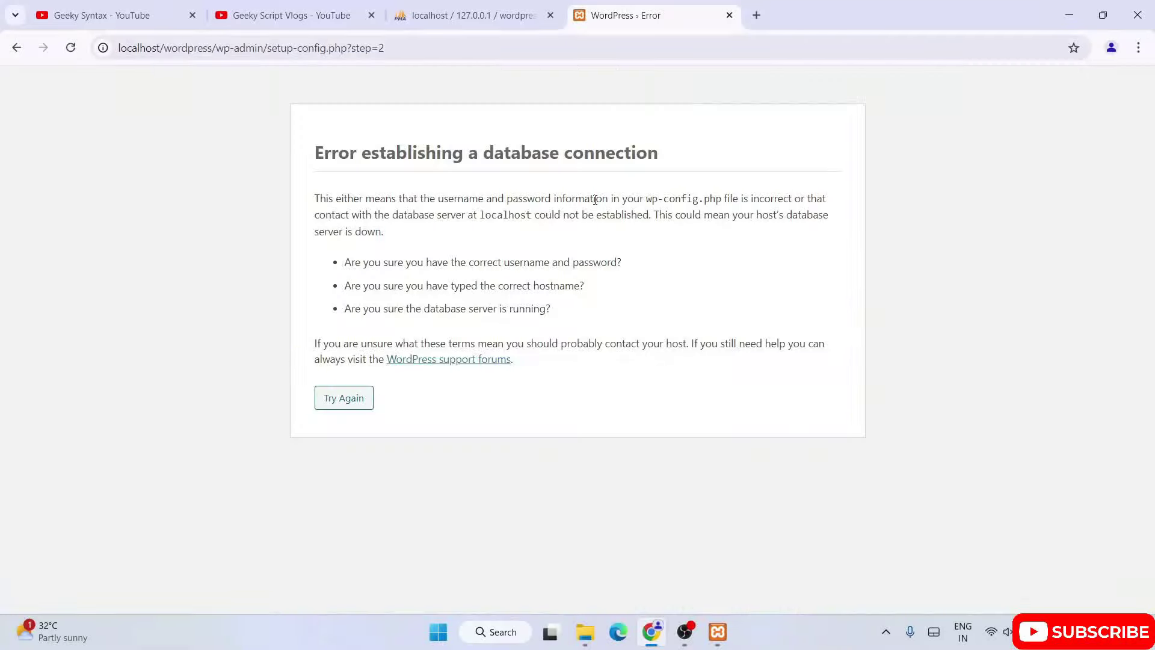
pyautogui.moveTo(308, 158); pyautogui.dragTo(564, 299)
pyautogui.click(686, 297)
pyautogui.moveTo(320, 153); pyautogui.dragTo(438, 155)
pyautogui.click(427, 156)
pyautogui.moveTo(666, 155); pyautogui.dragTo(489, 155)
pyautogui.click(504, 157)
# Go back to the database connection form and confirm the wordpress database exists in phpMyAdmin.
pyautogui.click(16, 48)
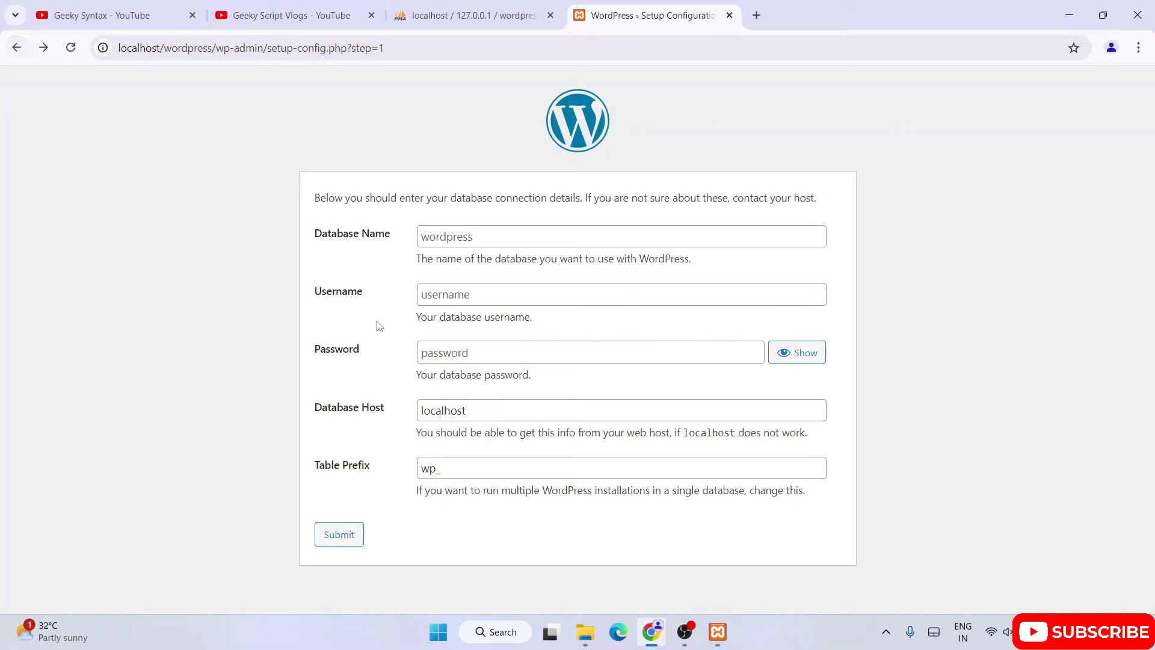
pyautogui.click(424, 239)
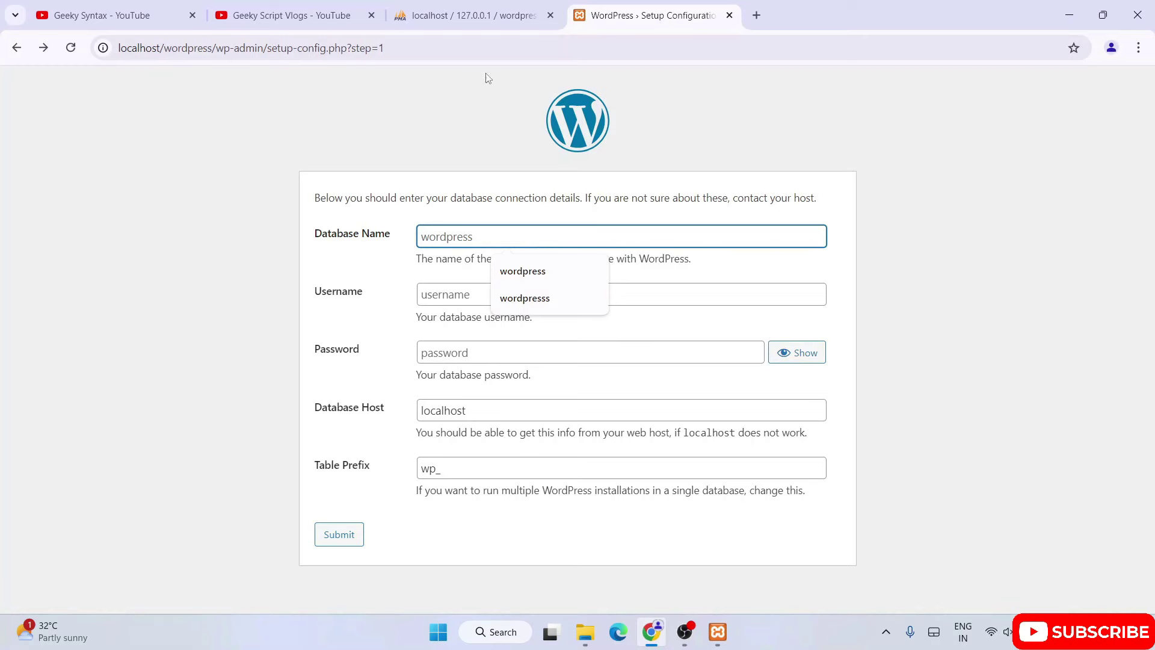
pyautogui.click(502, 17)
pyautogui.moveTo(113, 266); pyautogui.dragTo(50, 275)
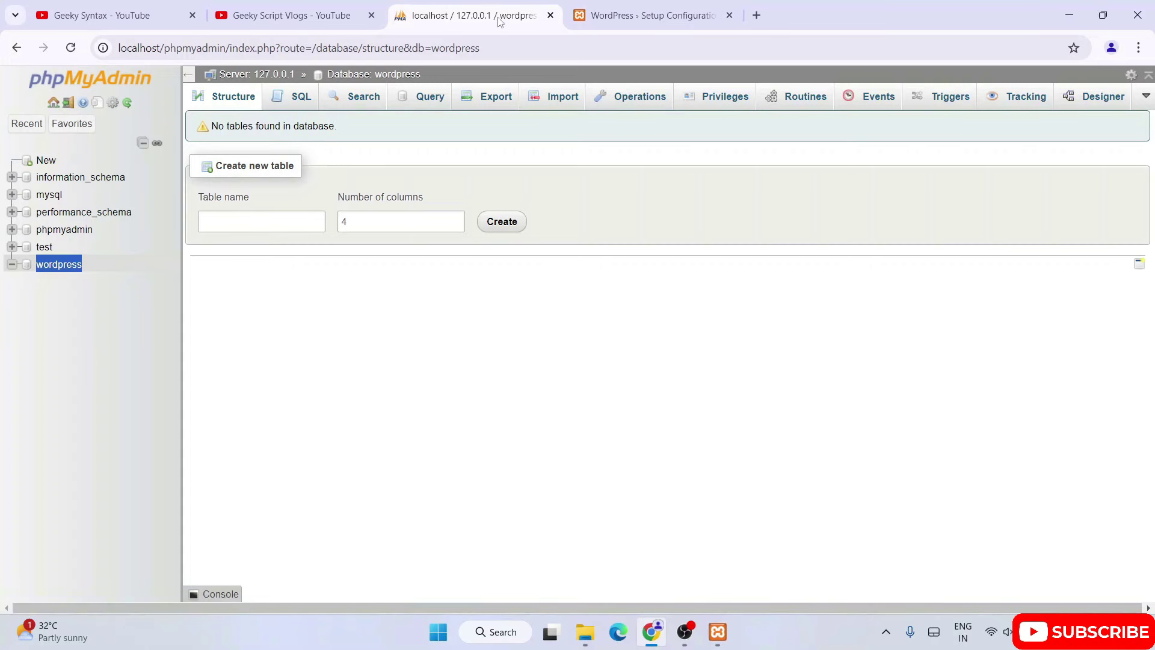
pyautogui.click(618, 17)
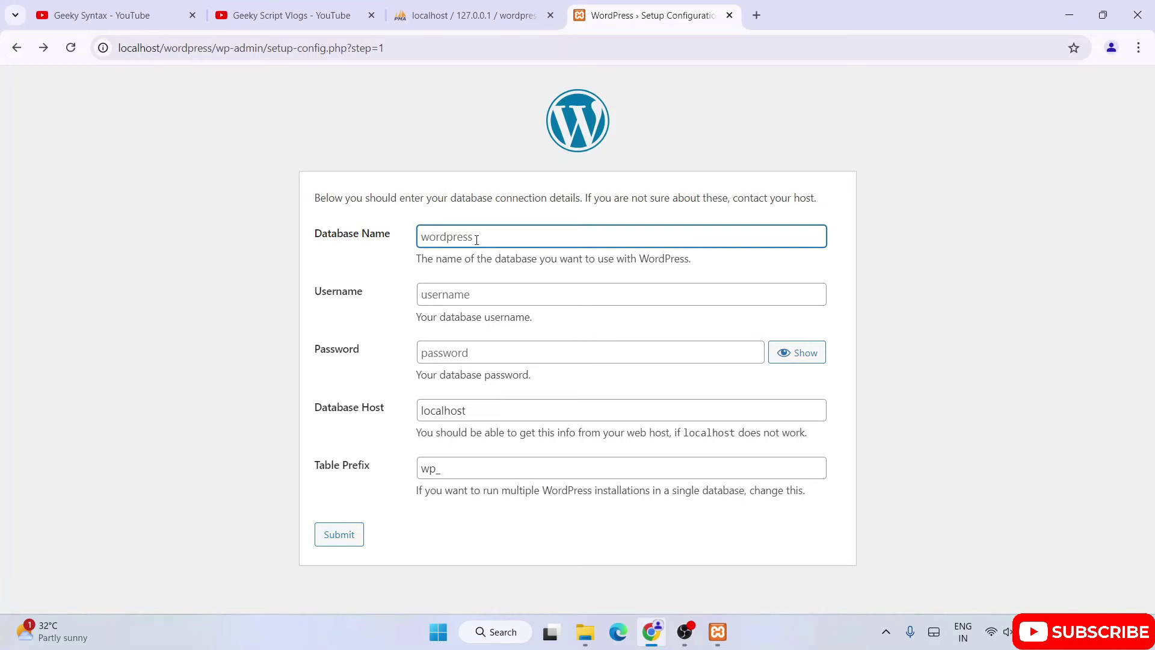
# Enter wordpress as the Database Name.
pyautogui.write('word')
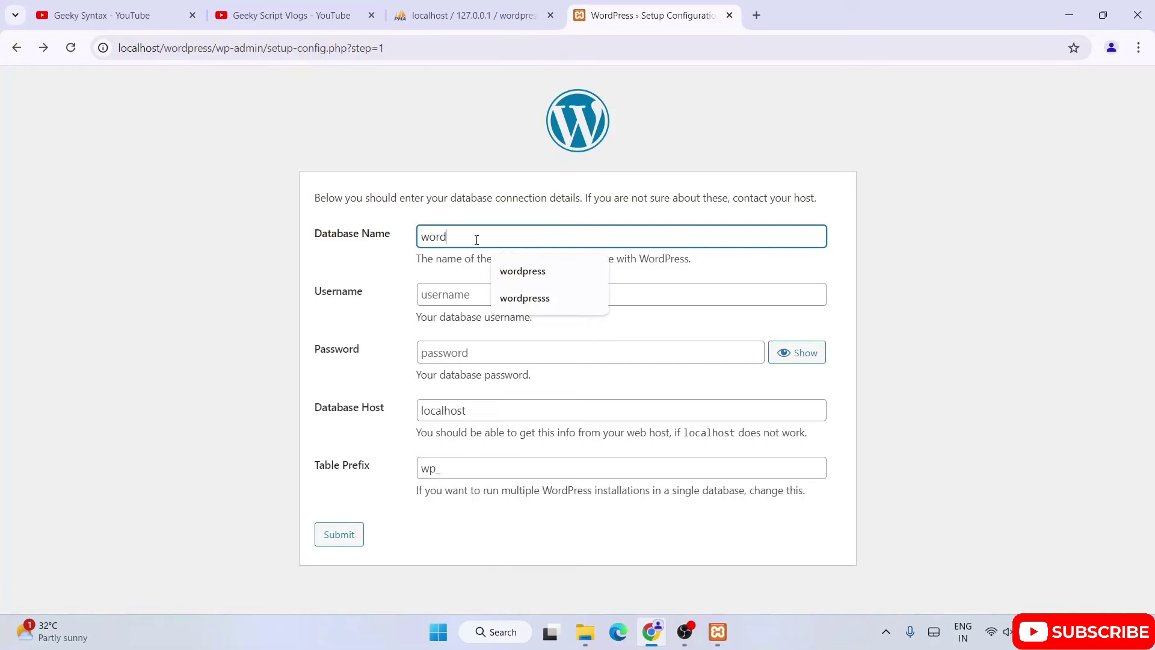
pyautogui.write('press')
pyautogui.click(476, 191)
pyautogui.moveTo(497, 237); pyautogui.dragTo(404, 247)
pyautogui.click(512, 203)
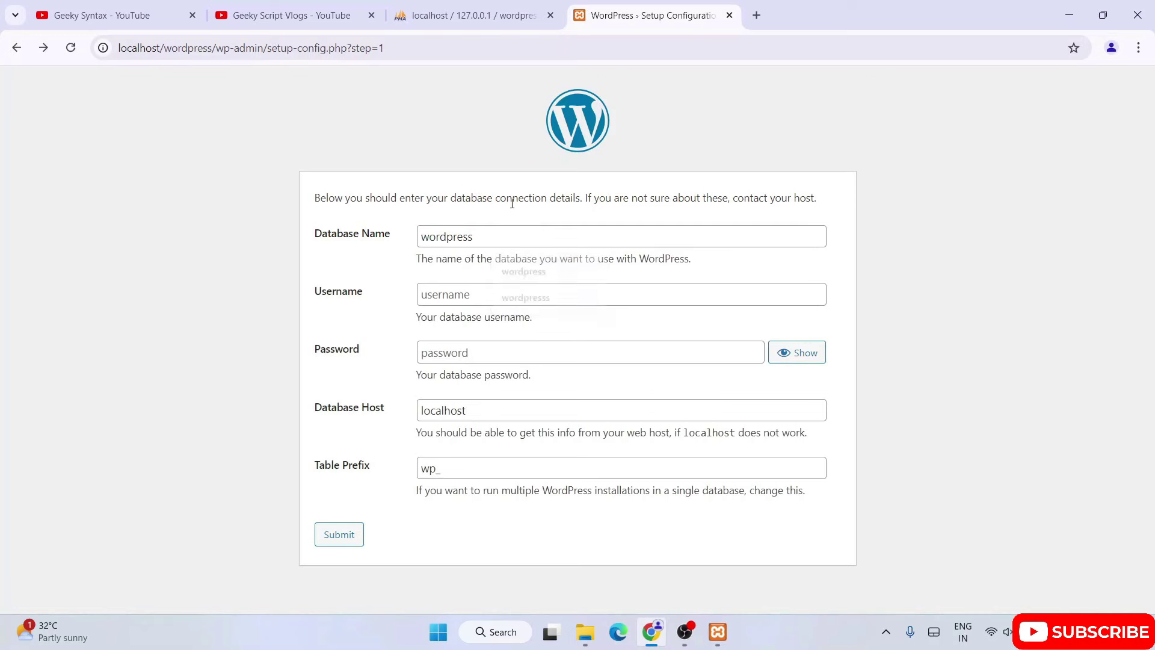
pyautogui.doubleClick(426, 237)
pyautogui.click(497, 237)
pyautogui.click(558, 215)
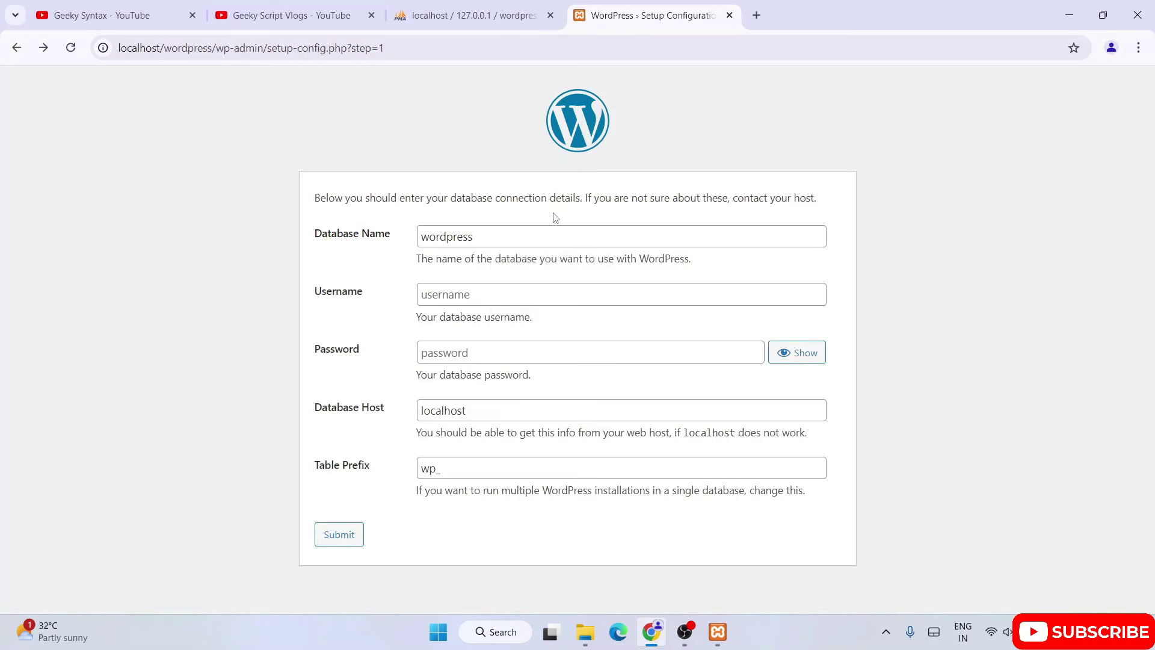
pyautogui.moveTo(500, 239); pyautogui.dragTo(390, 248)
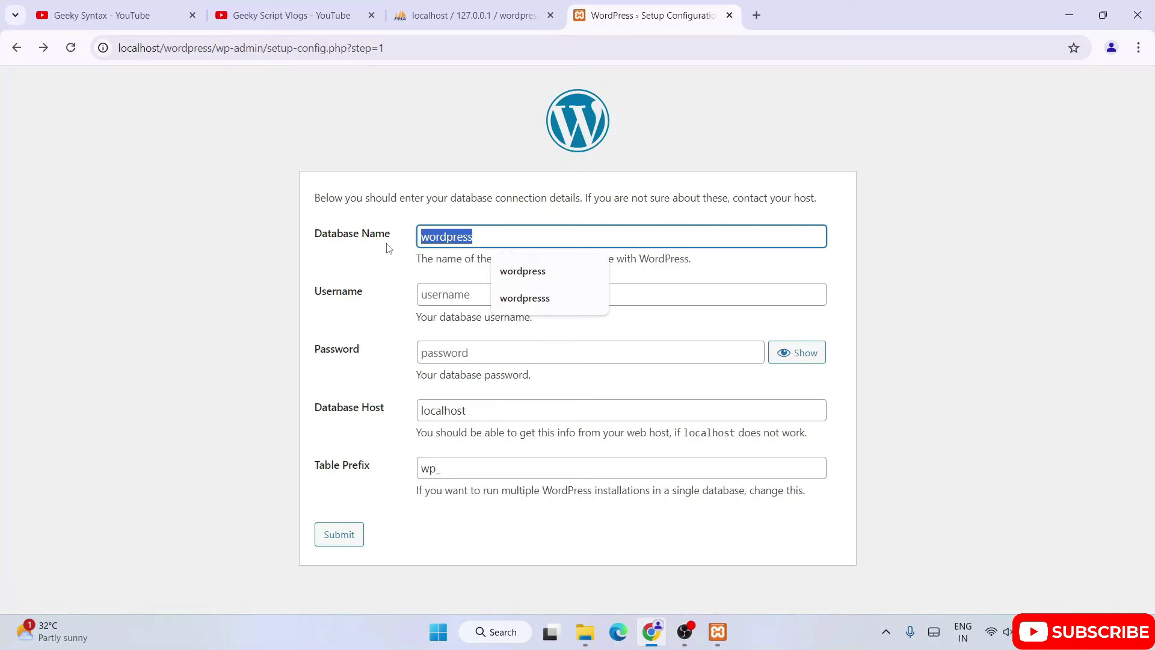
pyautogui.click(481, 235)
pyautogui.click(501, 224)
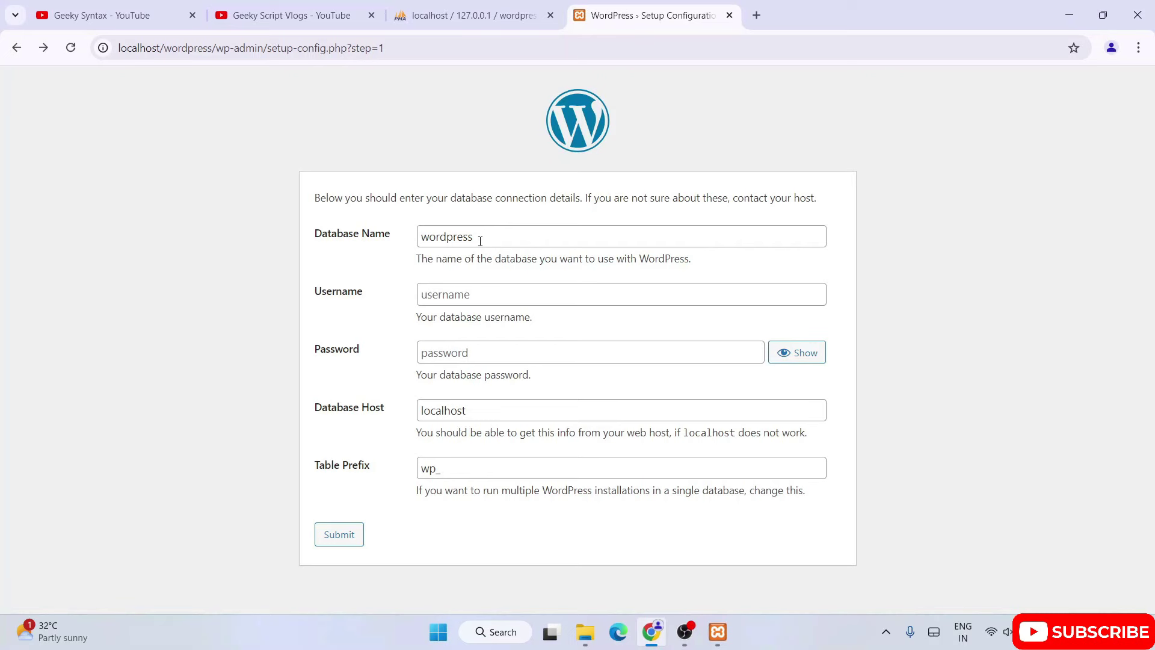
# Compare the entered name with the wordpress database listed in phpMyAdmin.
pyautogui.doubleClick(435, 235)
pyautogui.click(504, 15)
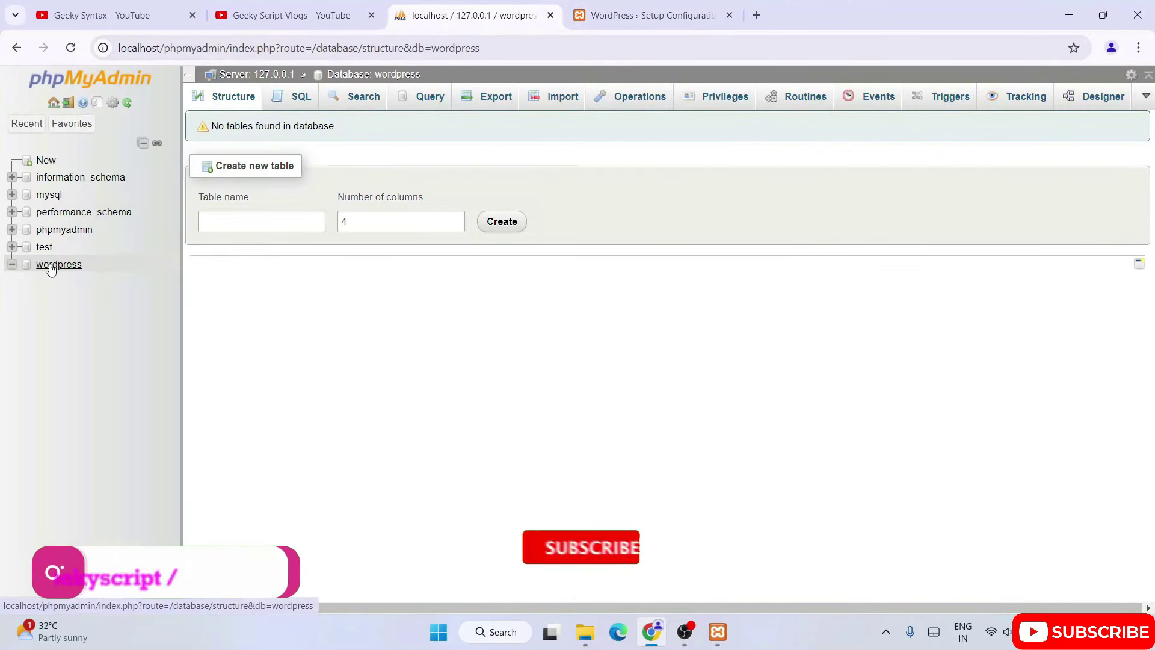
pyautogui.click(644, 15)
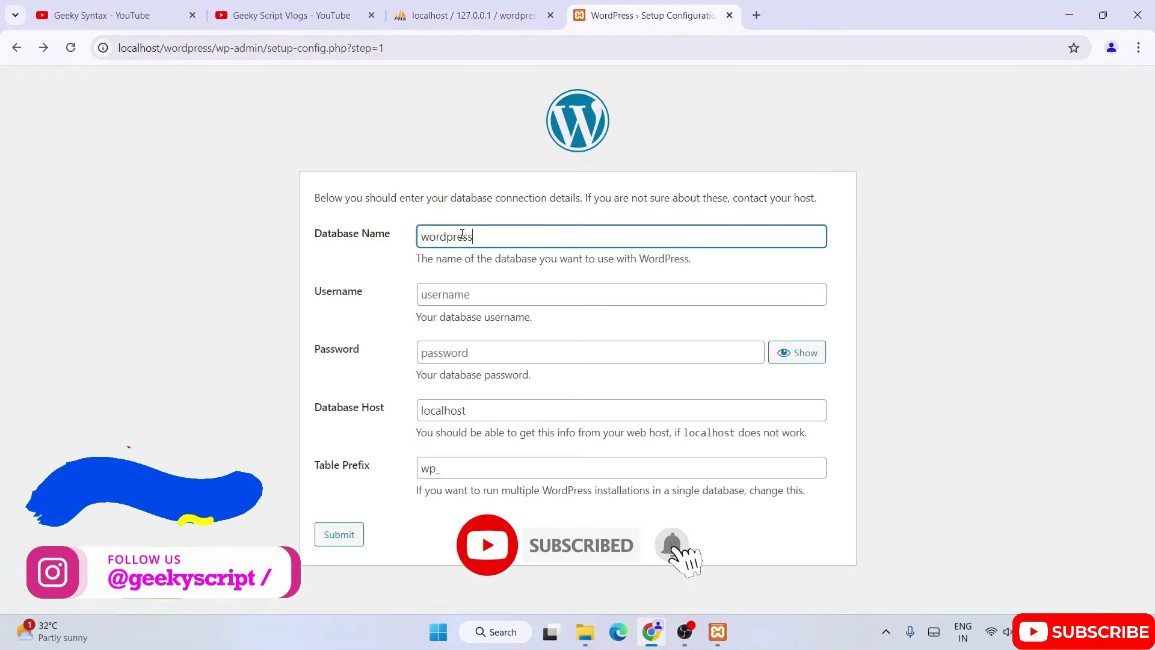
pyautogui.click(471, 15)
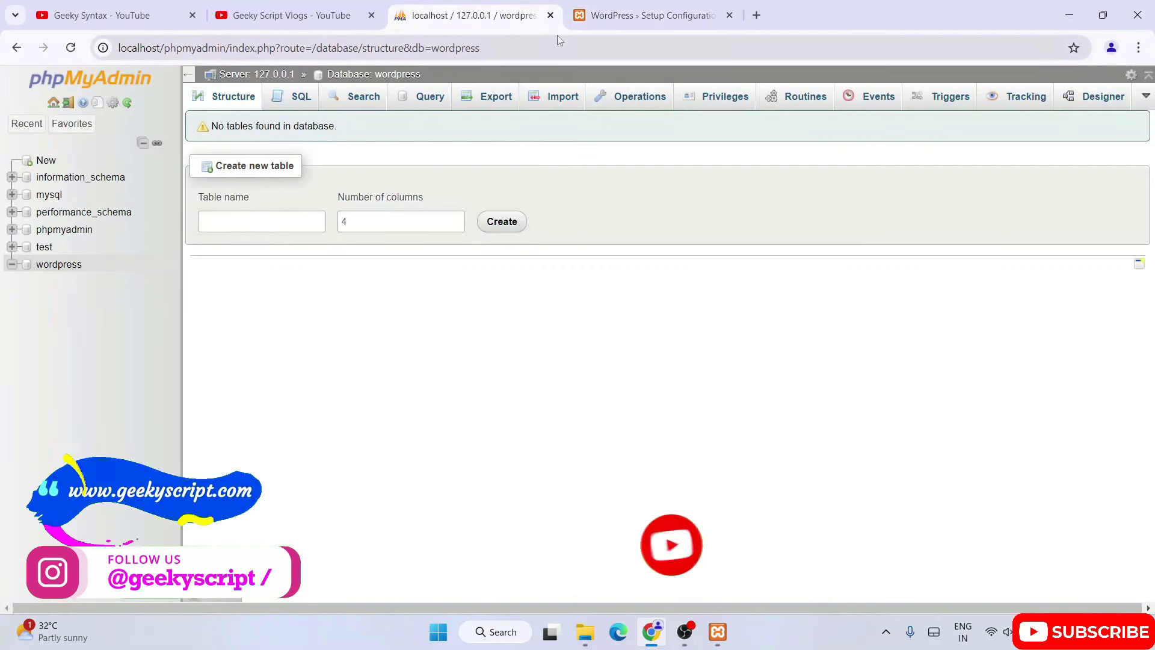
pyautogui.click(602, 15)
pyautogui.doubleClick(480, 238)
pyautogui.click(474, 237)
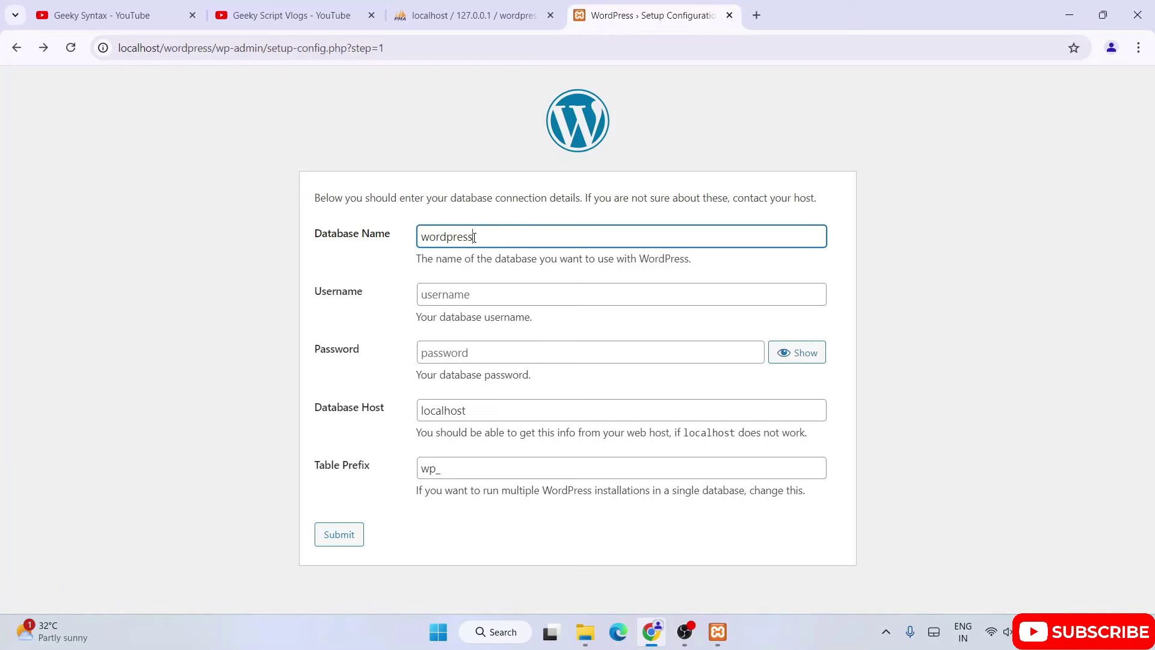
pyautogui.click(505, 18)
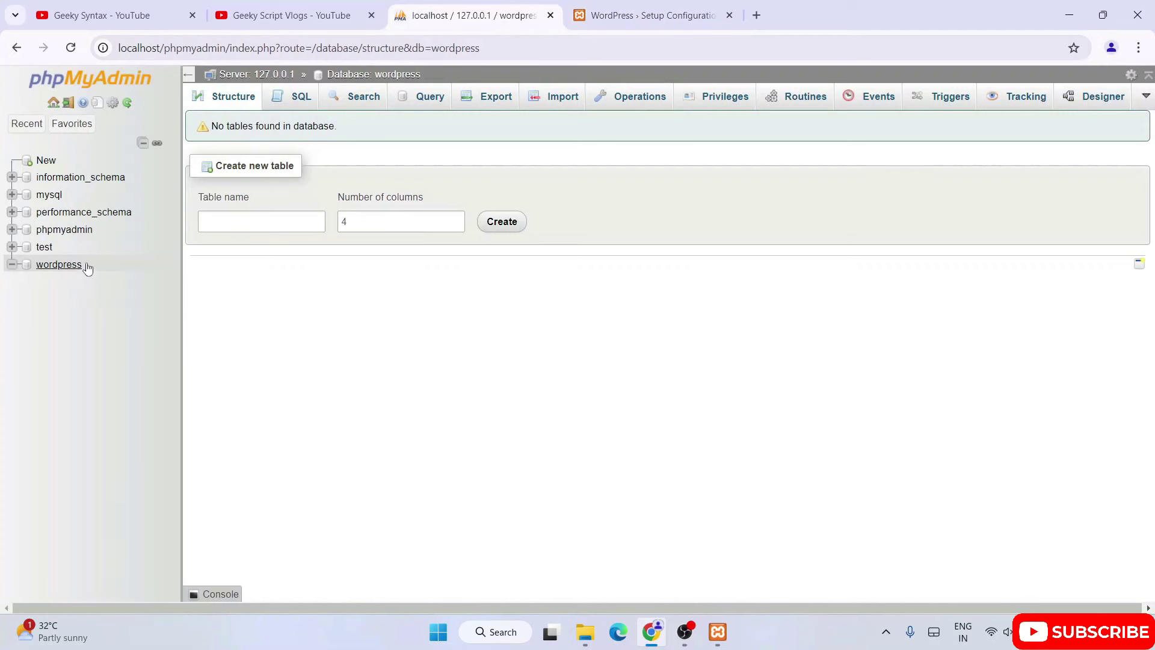
pyautogui.click(651, 17)
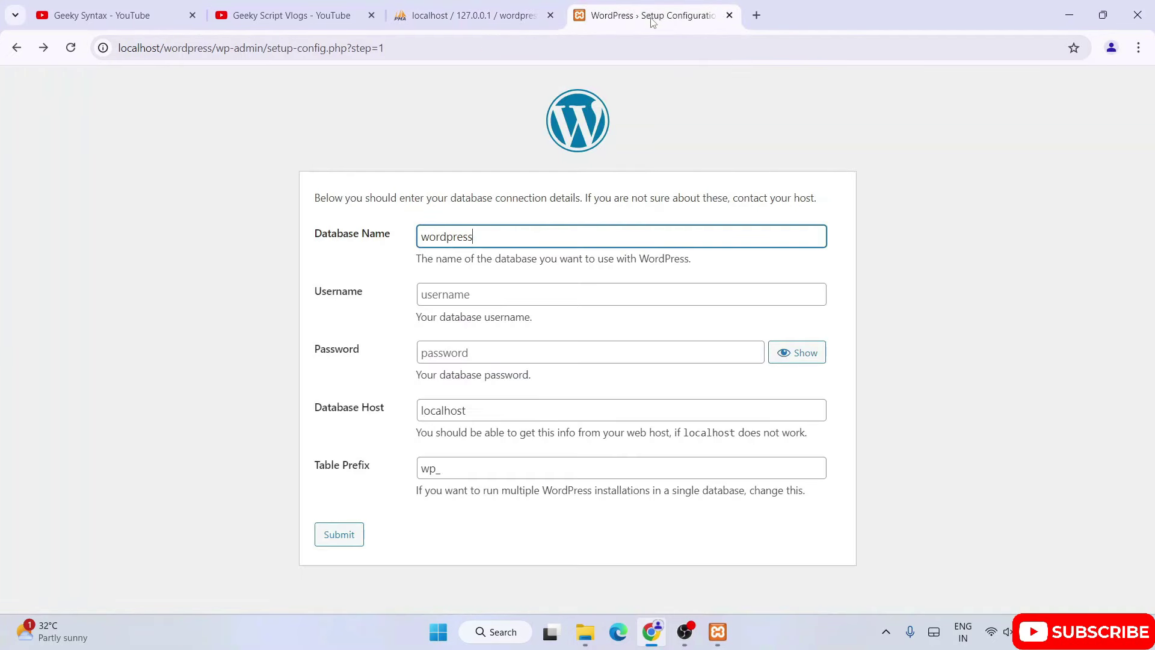
# Enter root as the database Username and open File Explorer at the xampp folder.
pyautogui.click(462, 294)
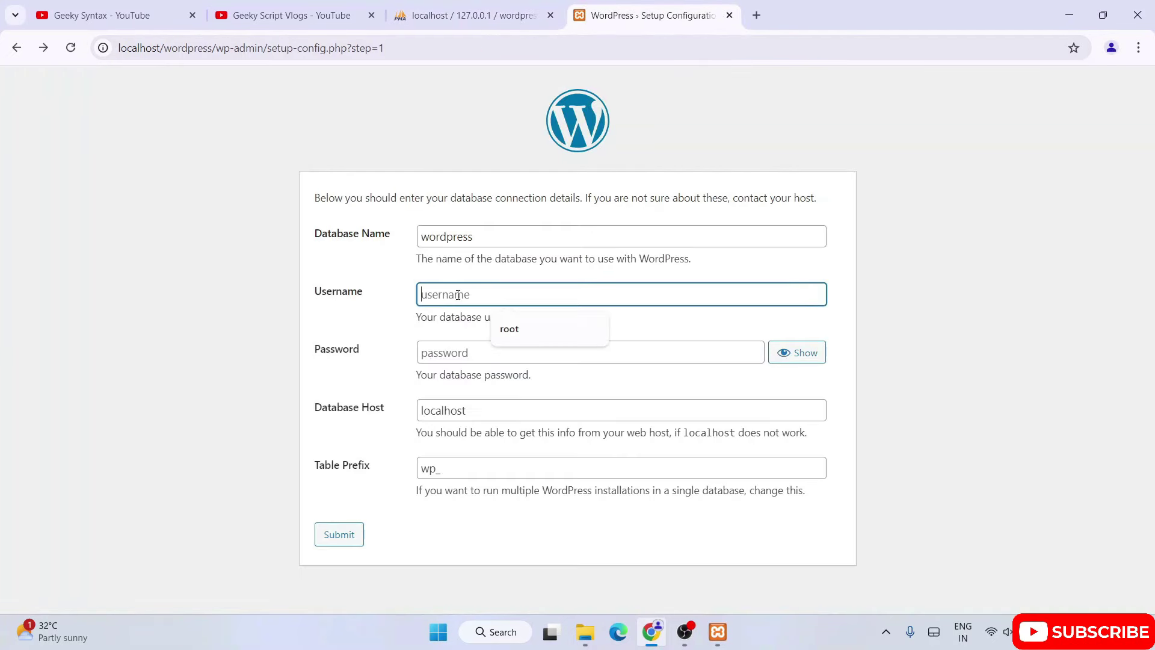
pyautogui.click(443, 355)
pyautogui.click(1069, 252)
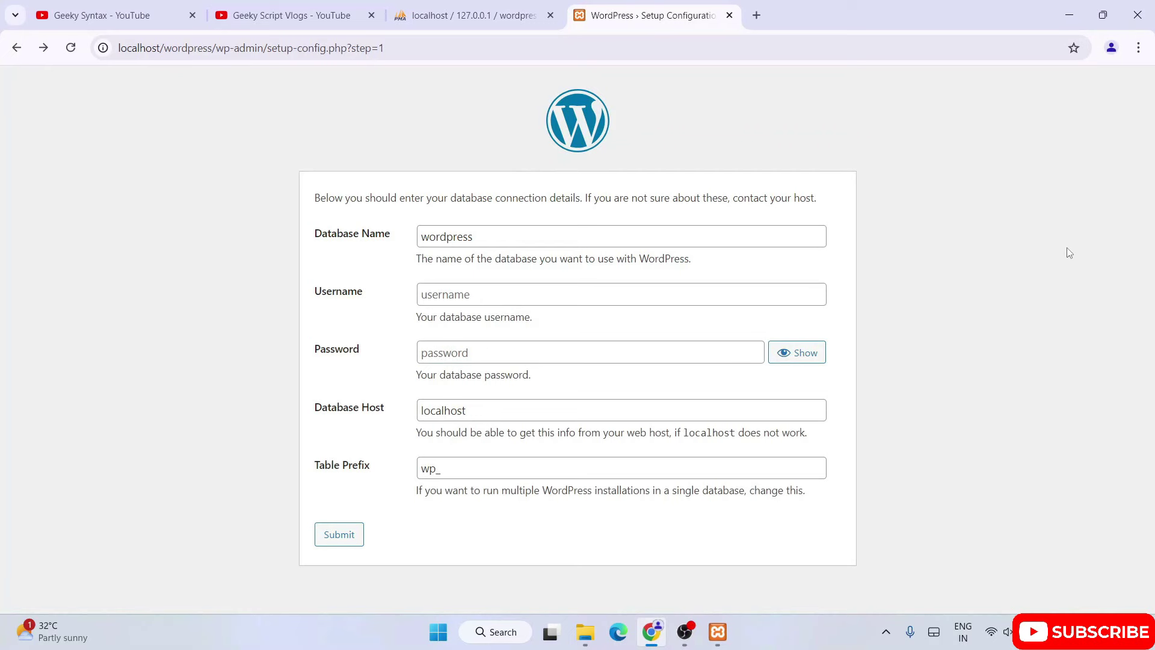
pyautogui.click(477, 294)
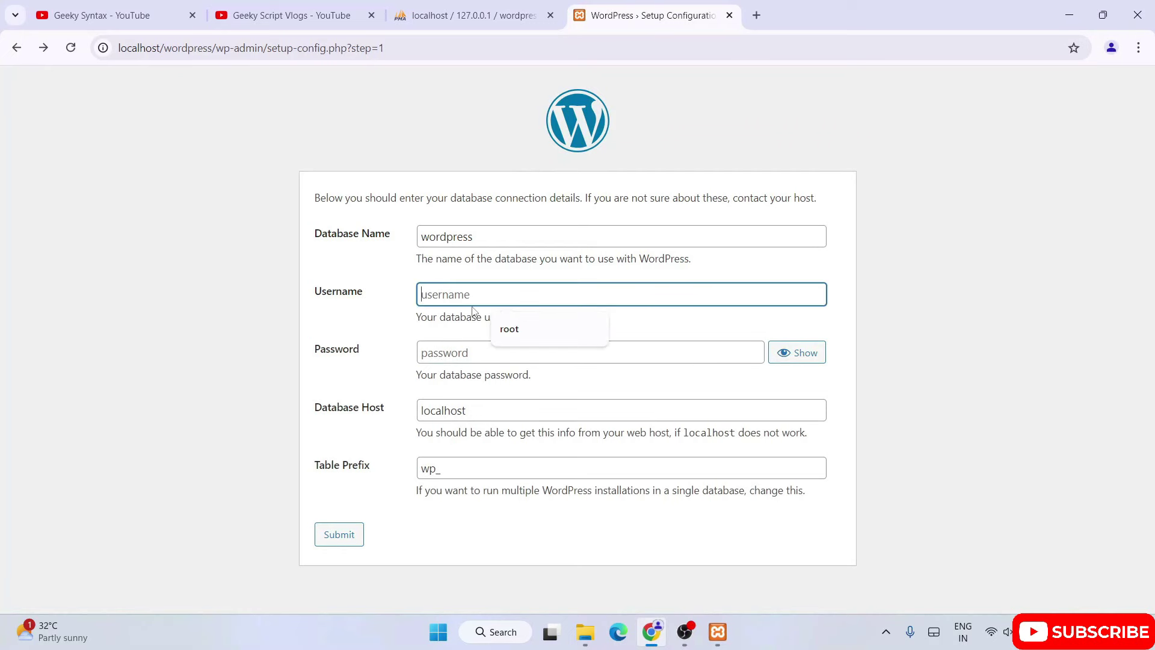
pyautogui.write('root')
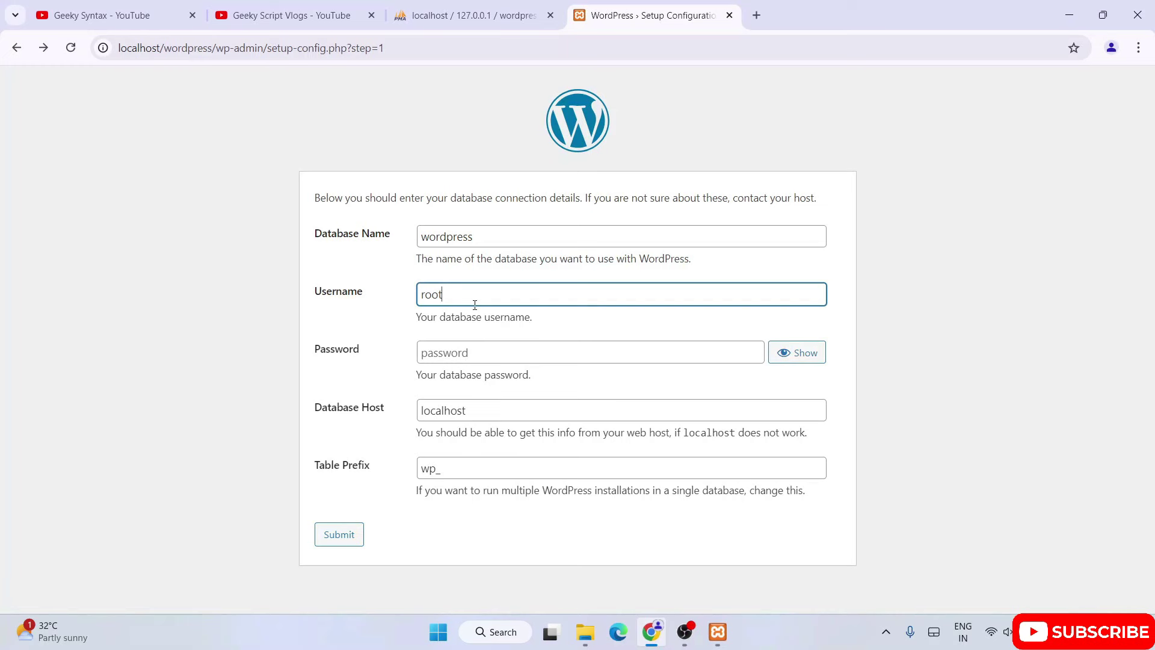
pyautogui.doubleClick(461, 291)
pyautogui.click(472, 296)
pyautogui.click(585, 632)
pyautogui.click(358, 50)
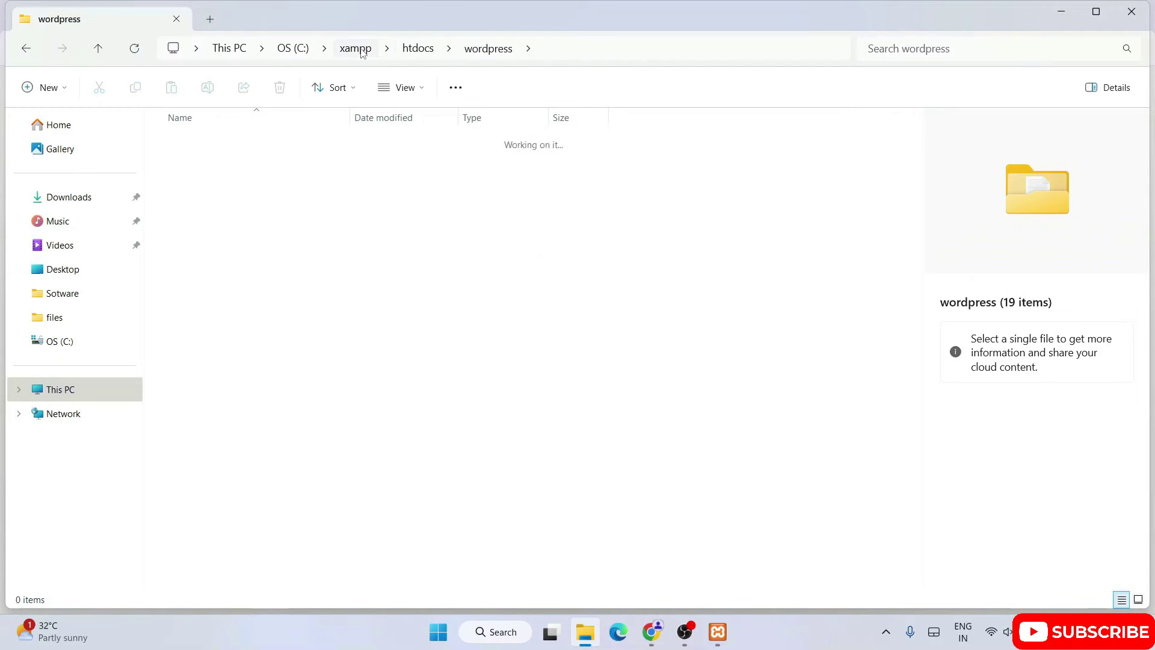
# Navigate to C:\xampp\phpMyAdmin and open config.inc.php in Notepad.
pyautogui.click(290, 53)
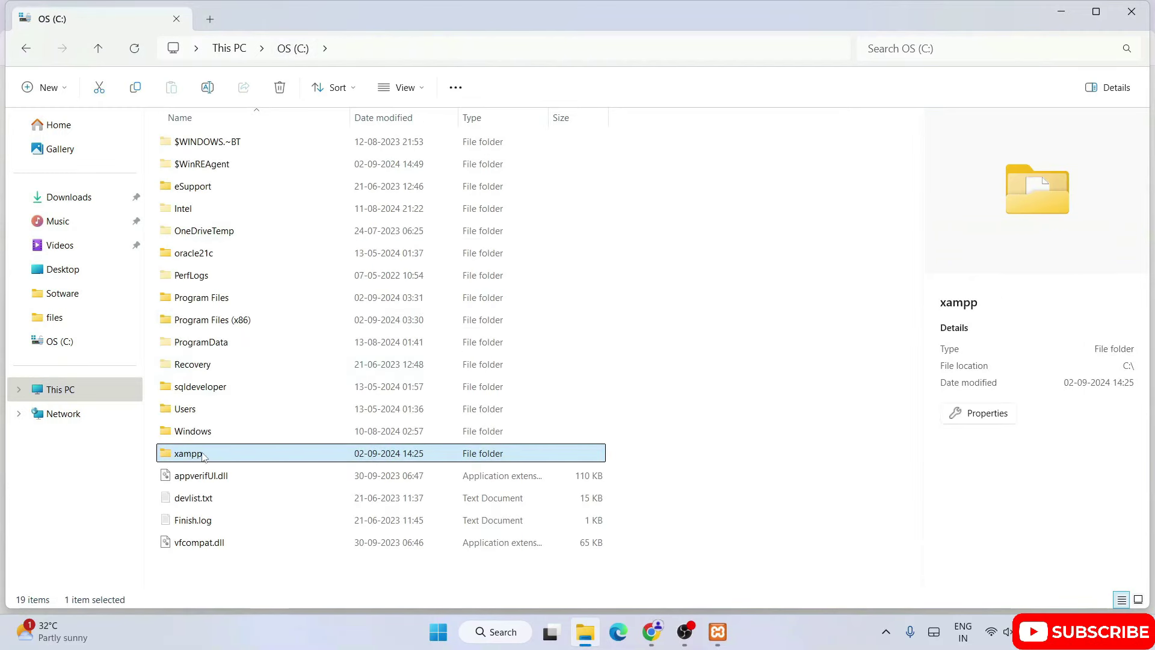
pyautogui.doubleClick(204, 457)
pyautogui.scroll(-3, 268, 331)
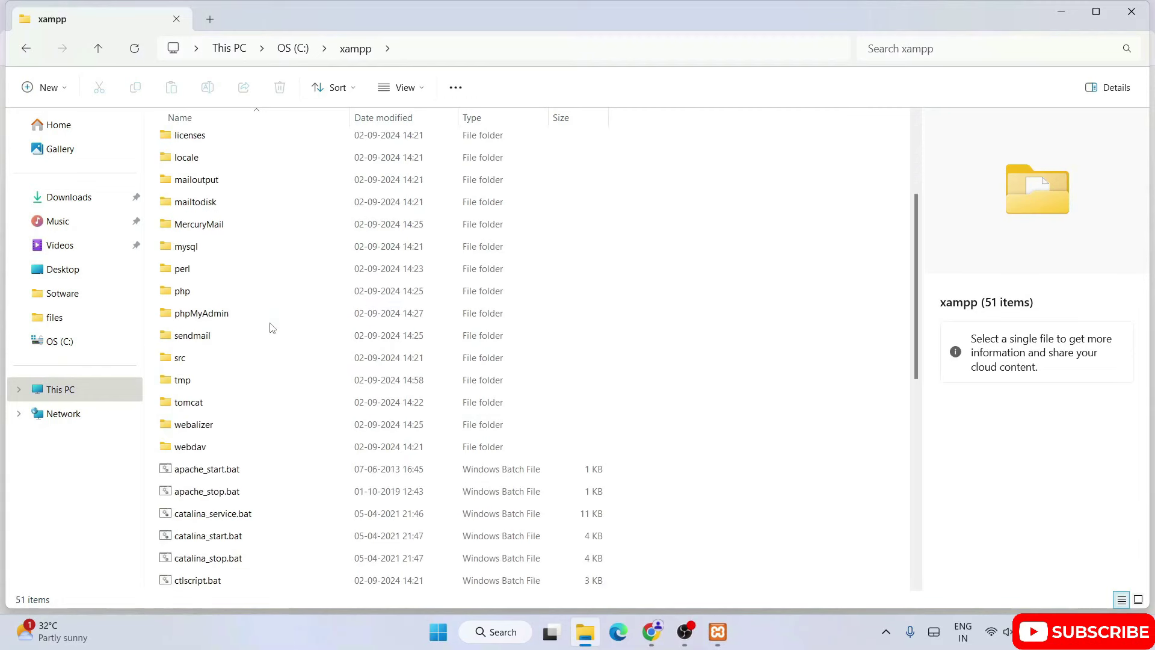
pyautogui.doubleClick(217, 313)
pyautogui.scroll(-1, 280, 352)
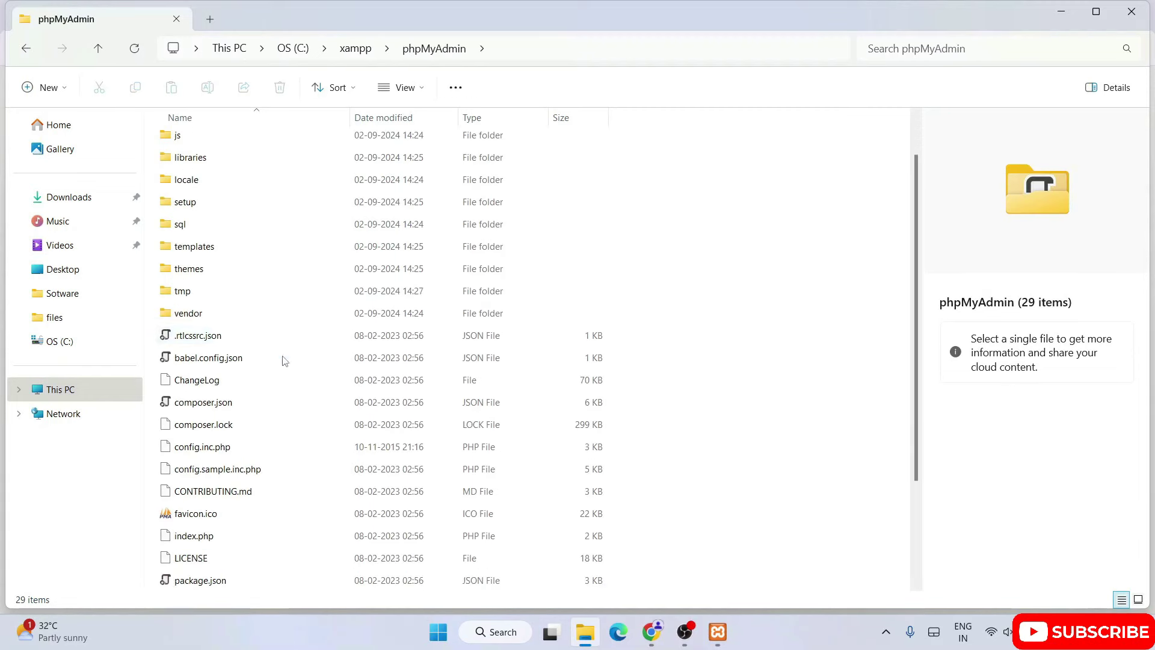
pyautogui.click(208, 448)
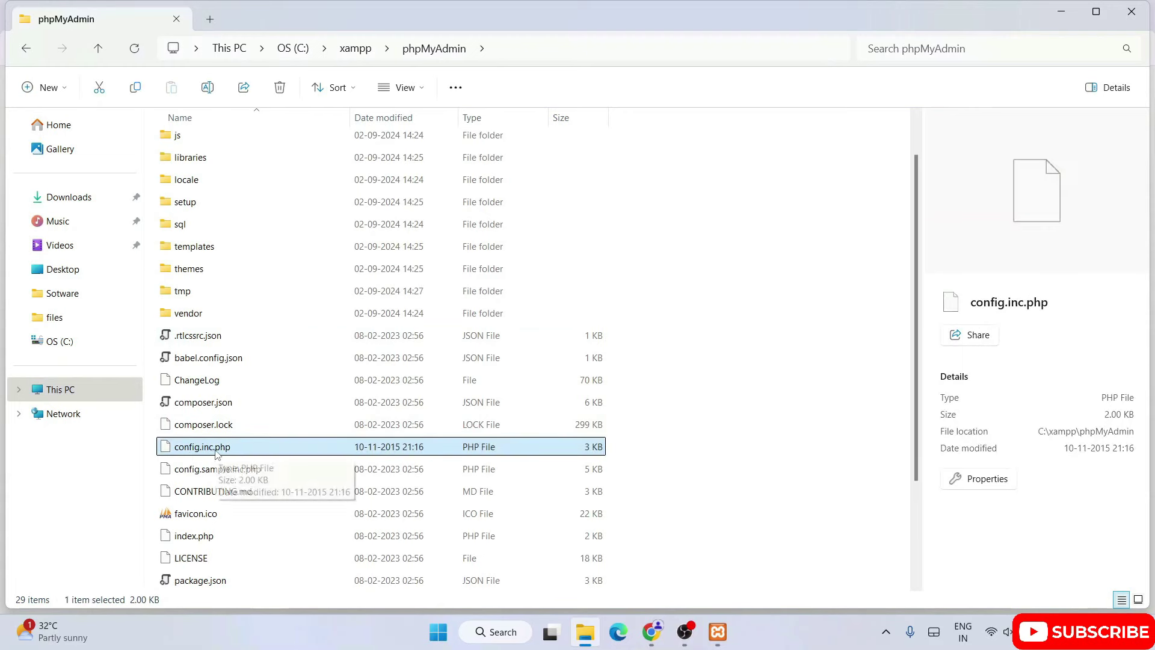
pyautogui.rightClick(257, 450)
pyautogui.click(309, 405)
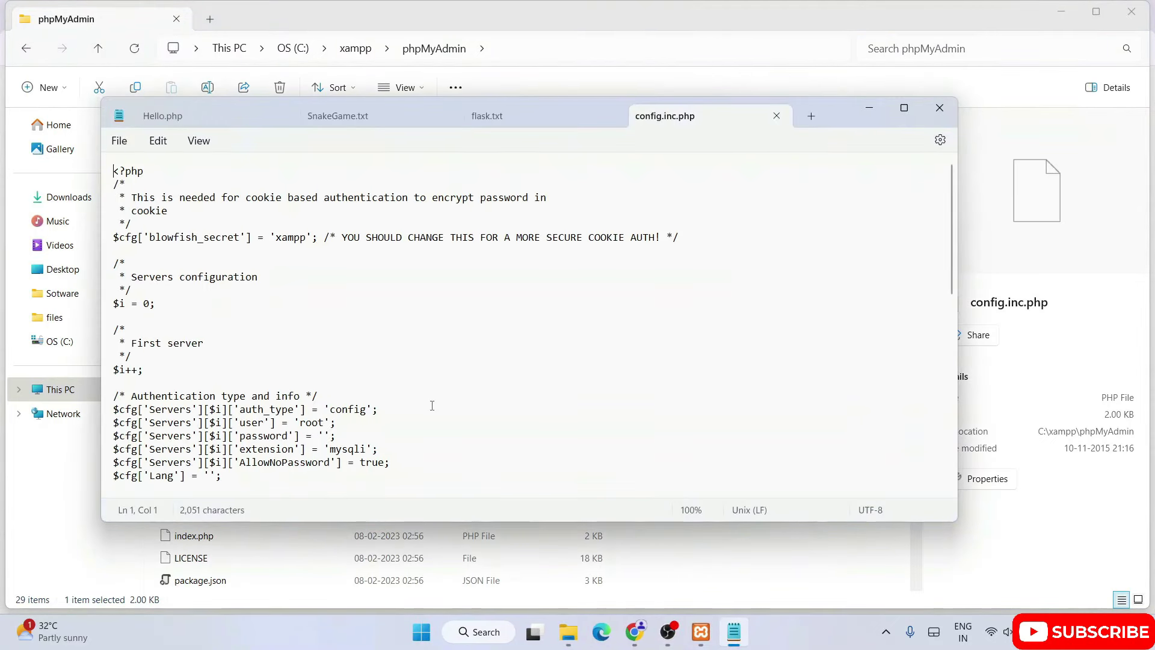
# Review the Authentication settings block in config.inc.php.
pyautogui.scroll(-3, 432, 405)
pyautogui.click(420, 334)
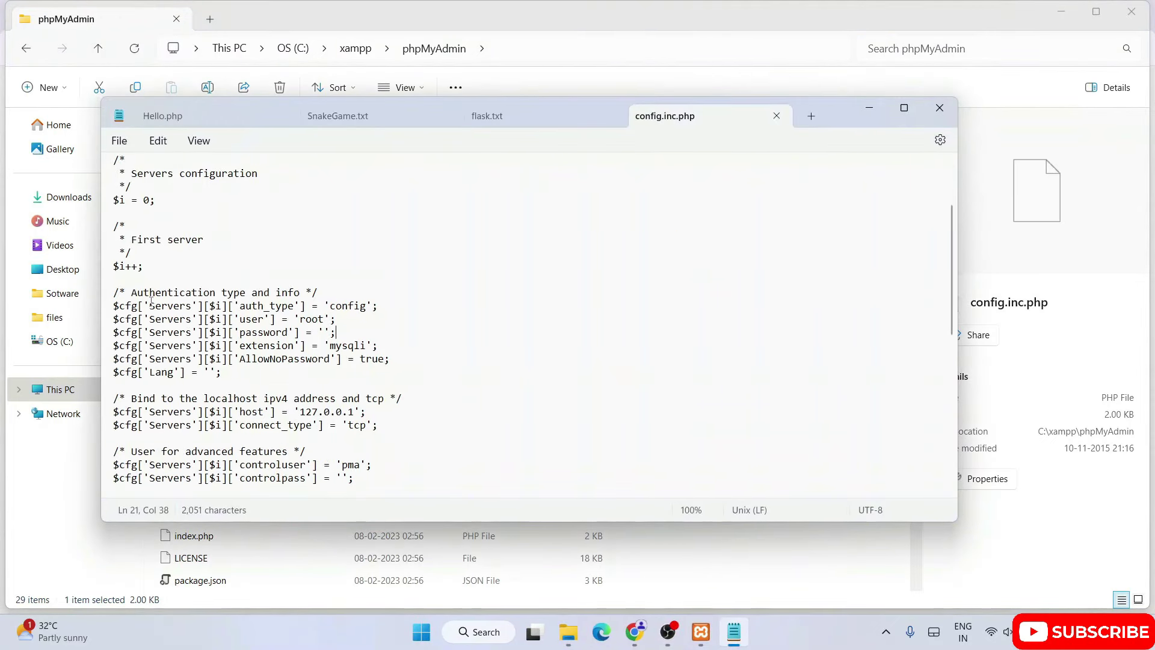
pyautogui.moveTo(113, 292); pyautogui.dragTo(137, 293)
pyautogui.moveTo(382, 288); pyautogui.dragTo(382, 291)
pyautogui.click(392, 280)
pyautogui.moveTo(113, 306); pyautogui.dragTo(230, 374)
pyautogui.click(262, 385)
# Confirm the user is root with an empty password, then return to the WordPress form.
pyautogui.doubleClick(250, 319)
pyautogui.click(314, 322)
pyautogui.doubleClick(313, 322)
pyautogui.click(244, 333)
pyautogui.moveTo(319, 333); pyautogui.dragTo(330, 332)
pyautogui.click(325, 333)
pyautogui.moveTo(246, 319); pyautogui.dragTo(329, 319)
pyautogui.click(635, 631)
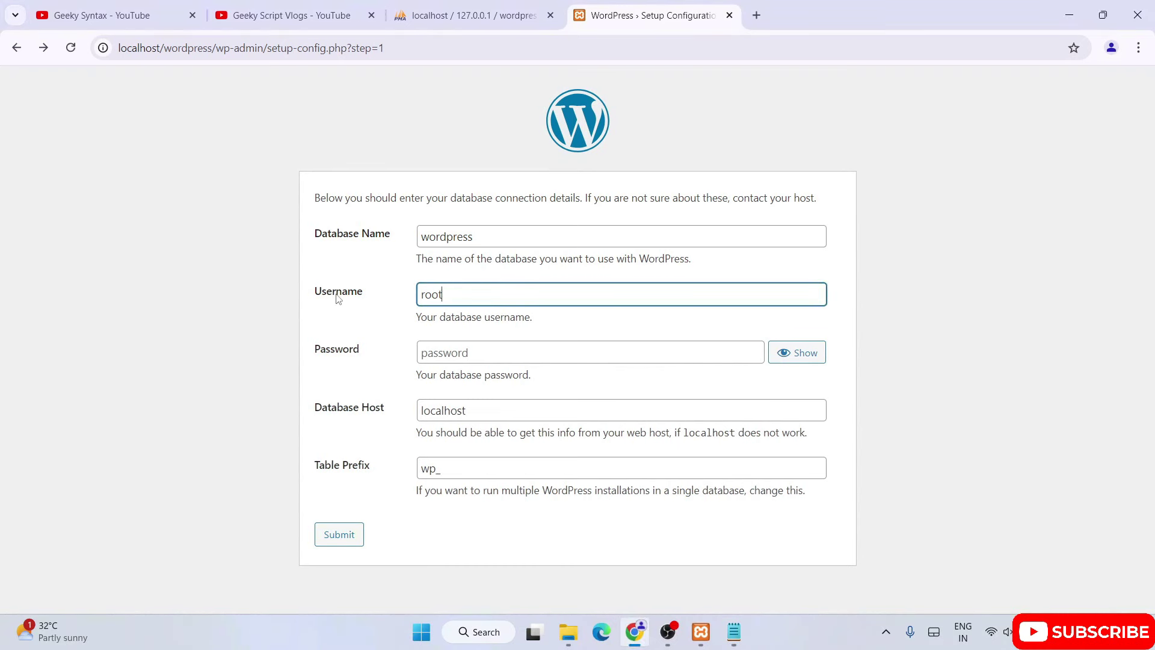
pyautogui.moveTo(488, 296); pyautogui.dragTo(377, 302)
pyautogui.click(453, 354)
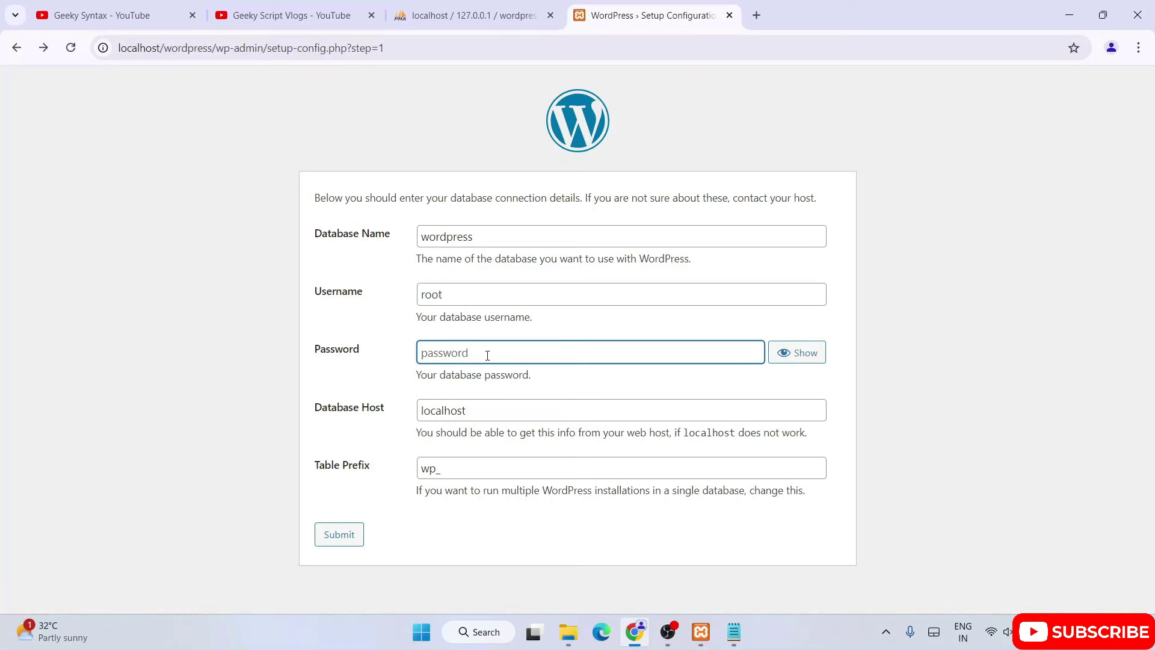
pyautogui.click(743, 633)
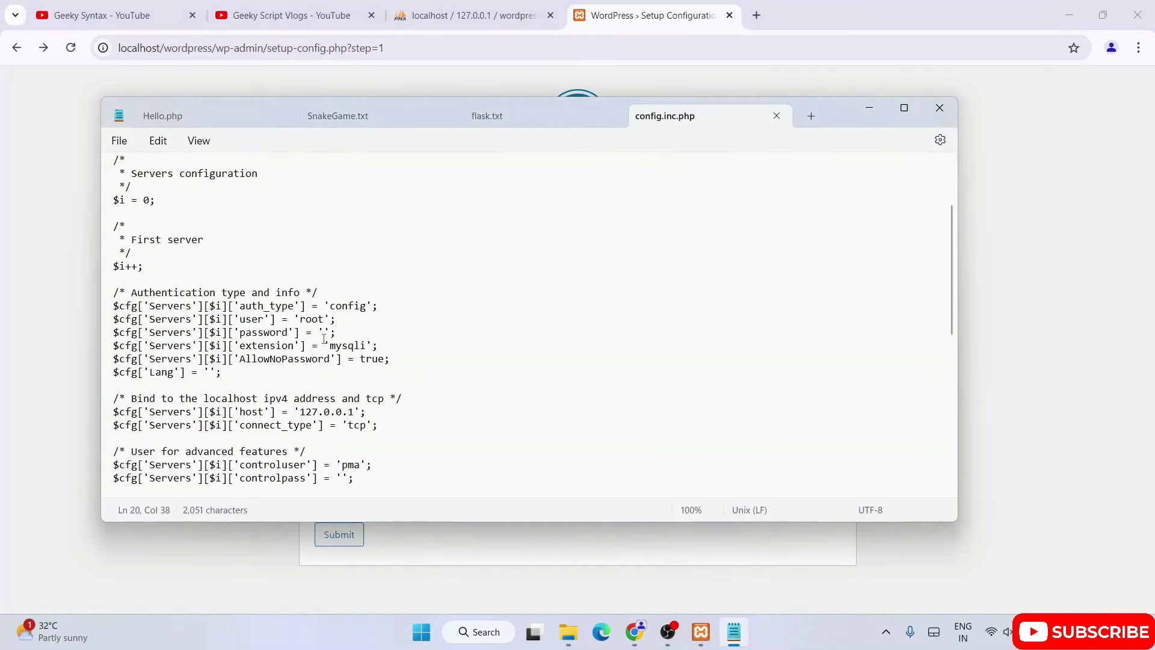
pyautogui.doubleClick(314, 318)
pyautogui.click(347, 336)
pyautogui.click(1004, 132)
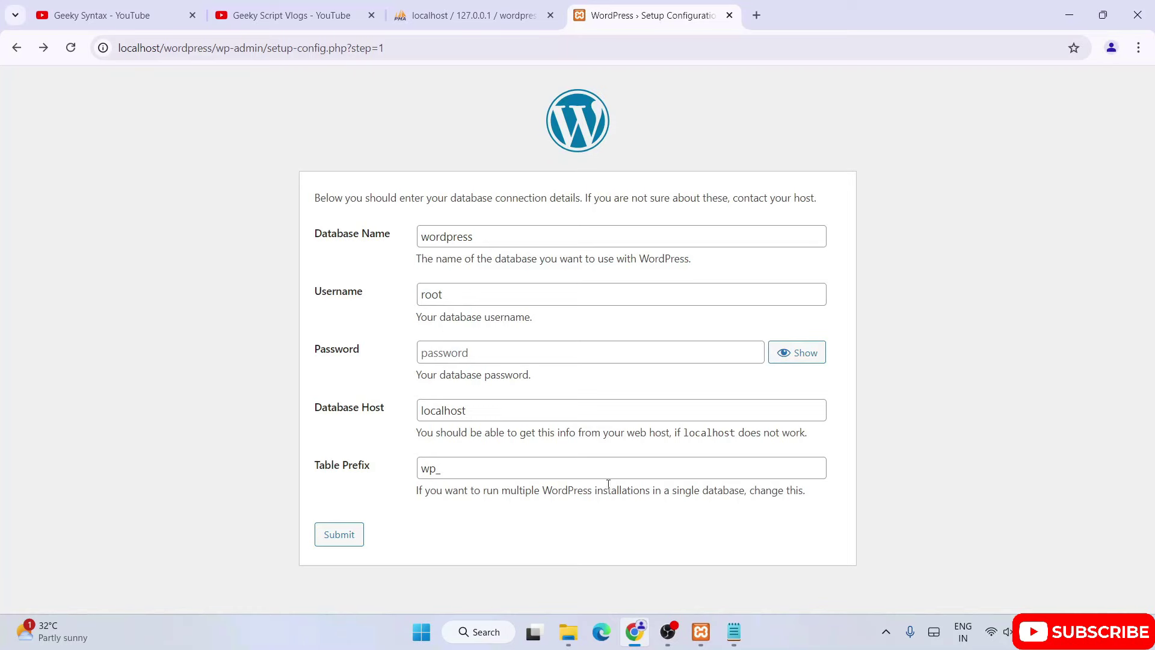
pyautogui.click(734, 631)
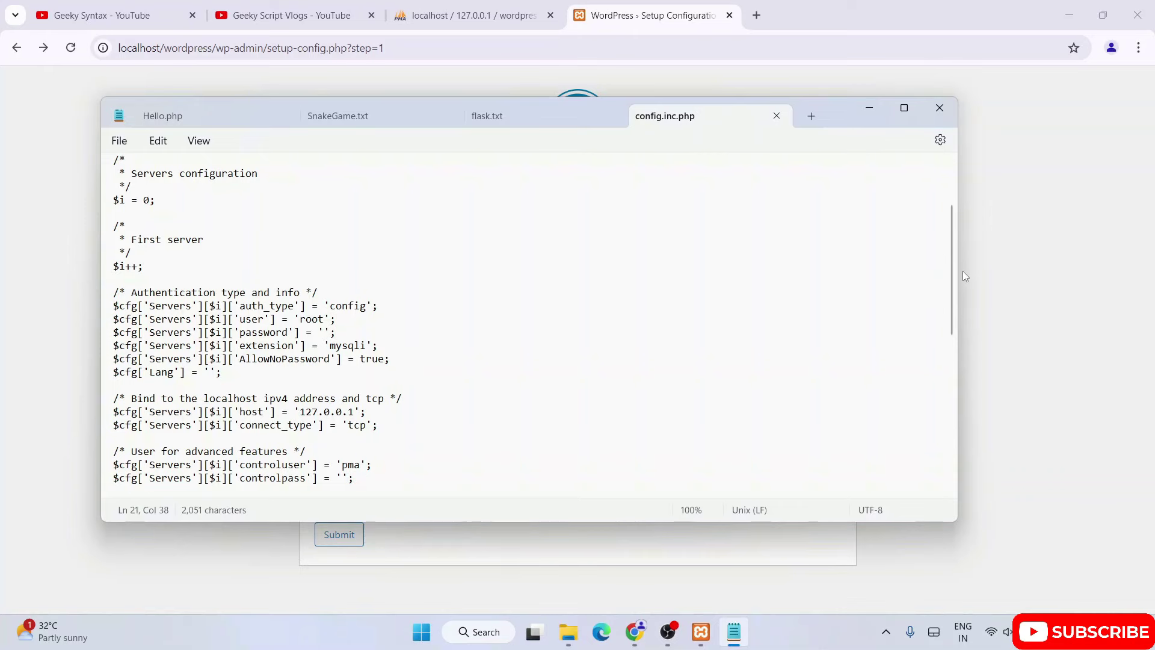
pyautogui.click(976, 259)
pyautogui.click(734, 631)
pyautogui.moveTo(221, 372); pyautogui.dragTo(114, 278)
pyautogui.click(1038, 265)
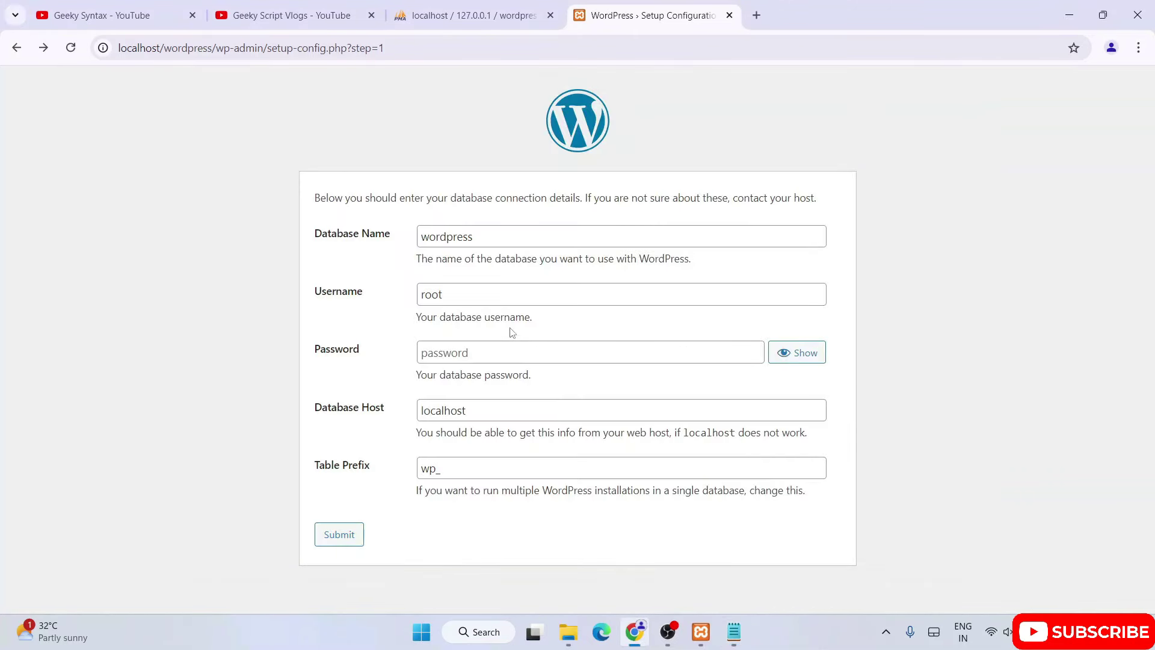
pyautogui.click(479, 294)
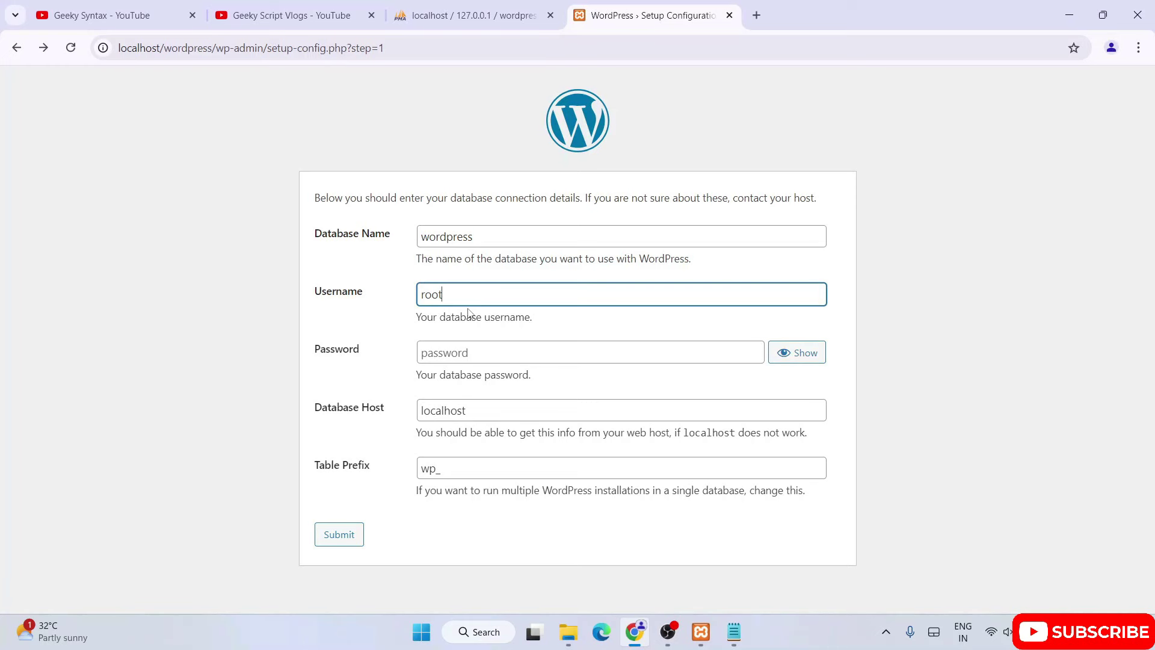
pyautogui.moveTo(451, 297); pyautogui.dragTo(400, 300)
pyautogui.click(447, 295)
pyautogui.moveTo(447, 294); pyautogui.dragTo(378, 293)
pyautogui.click(445, 353)
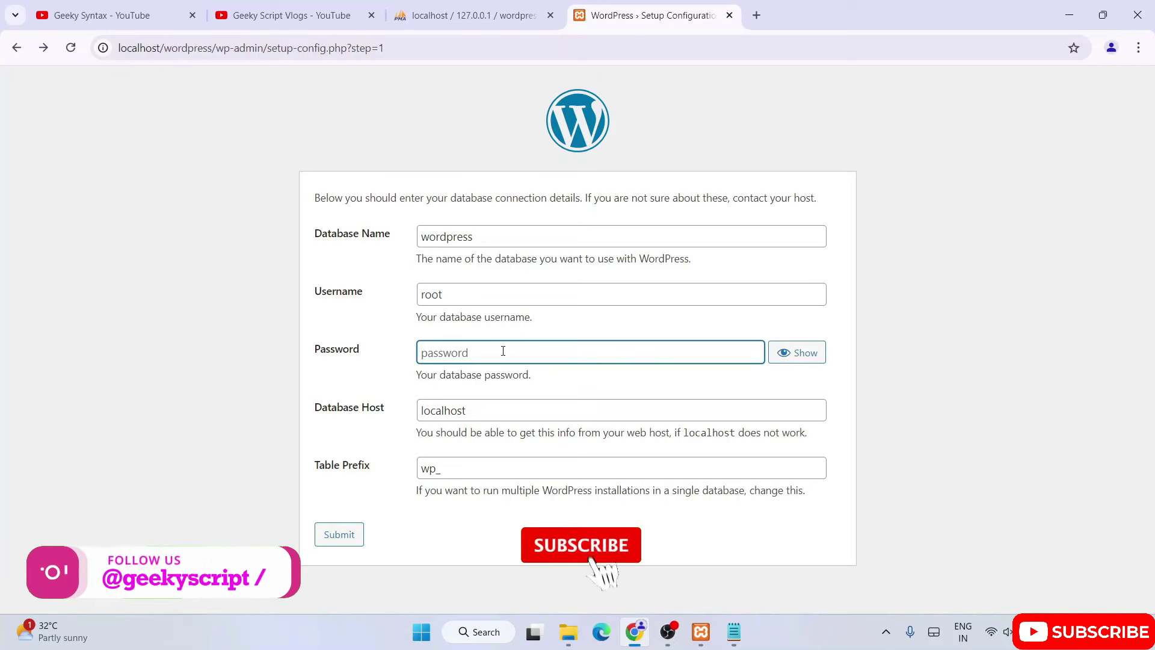
pyautogui.hotkey('alt', 'Tab')
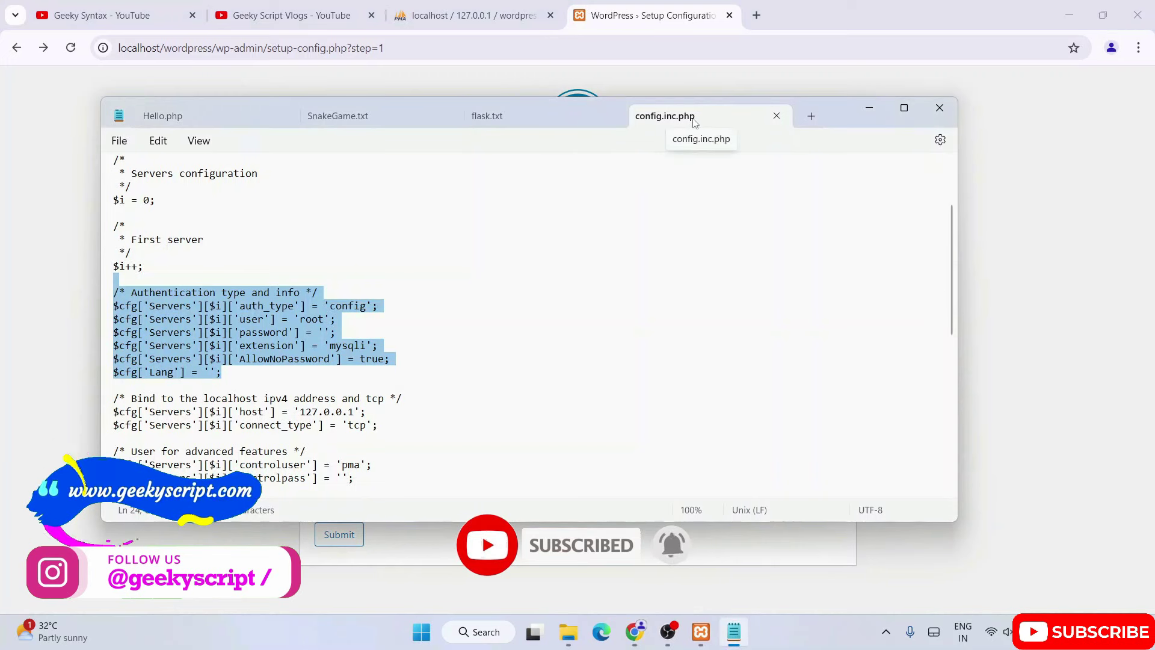
# Recheck the root user and blank password lines, then return to the WordPress form.
pyautogui.click(246, 315)
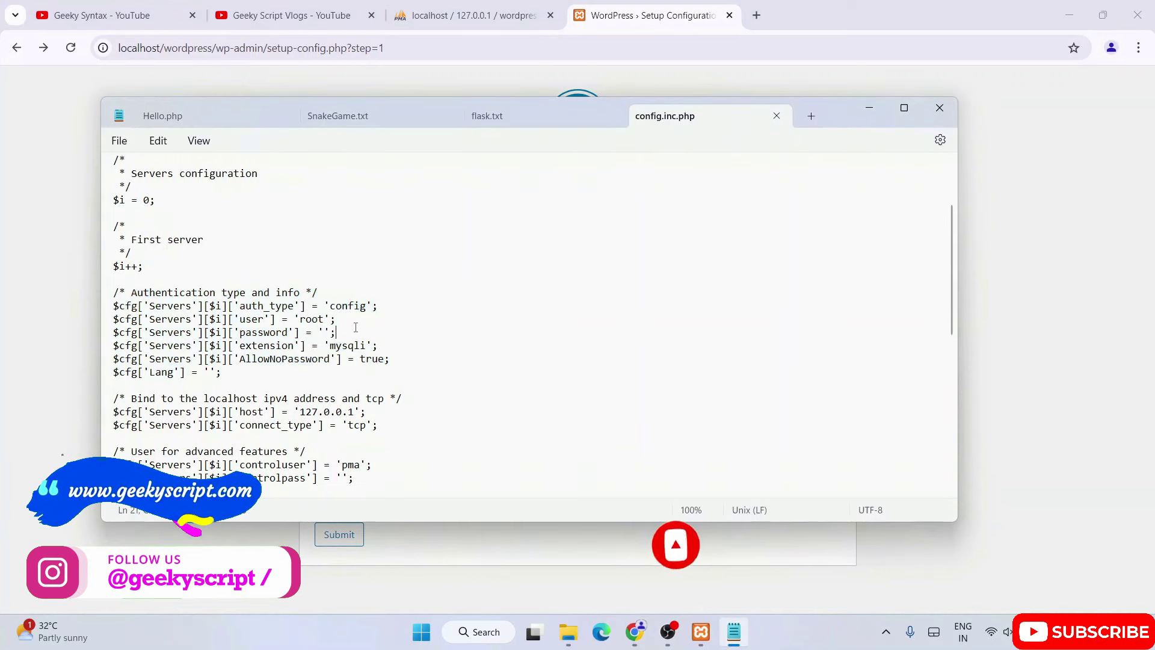
pyautogui.moveTo(241, 319); pyautogui.dragTo(337, 335)
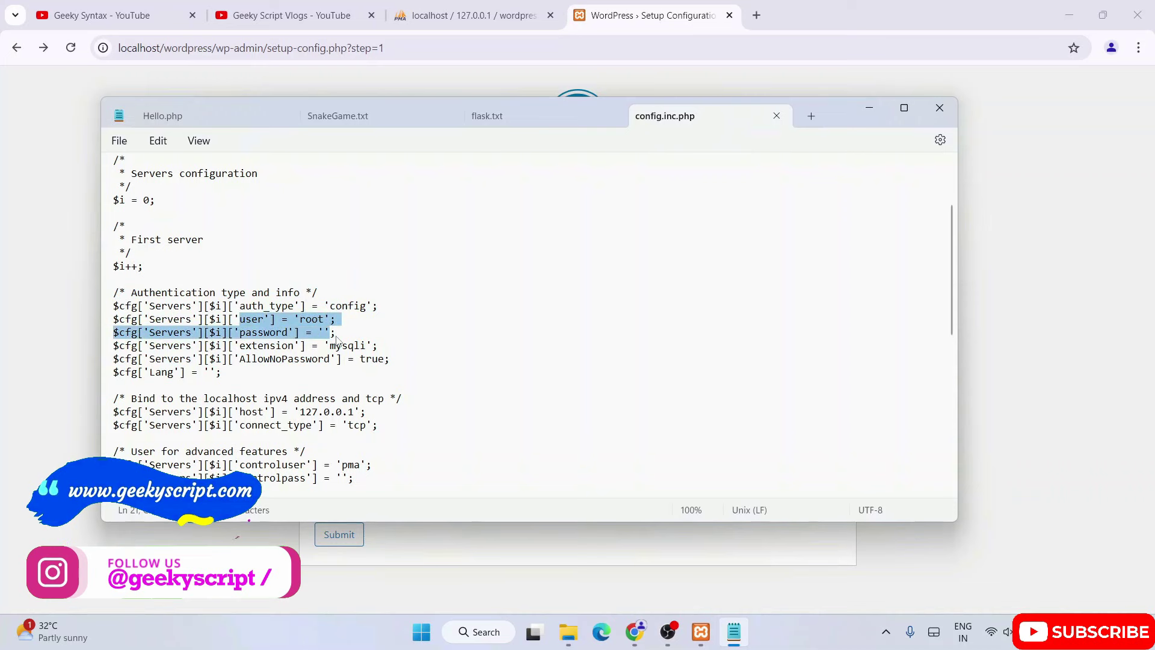
pyautogui.click(338, 334)
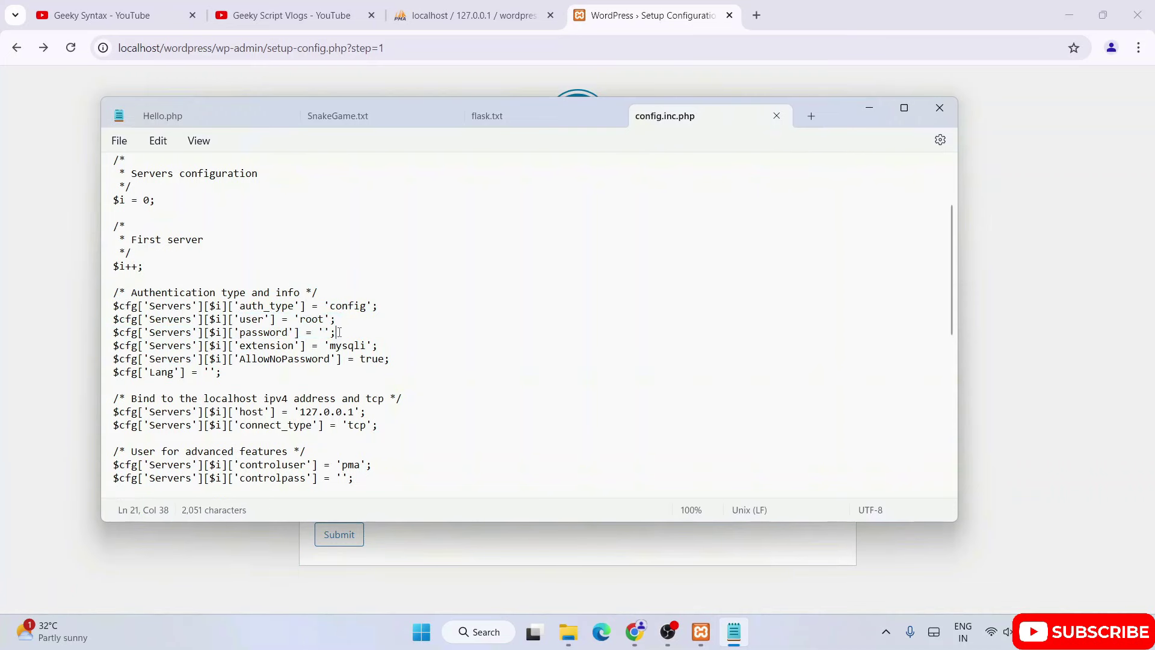
pyautogui.click(1042, 272)
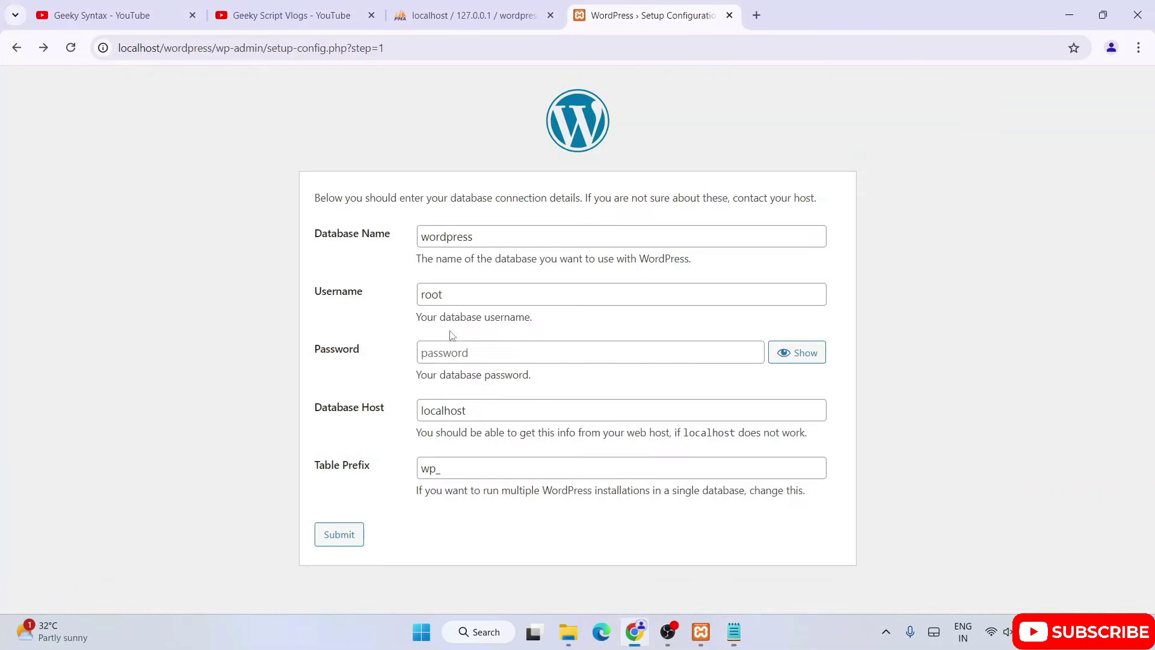
# Submit the details with username root and a blank password, reaching the success message.
pyautogui.click(462, 297)
pyautogui.click(447, 355)
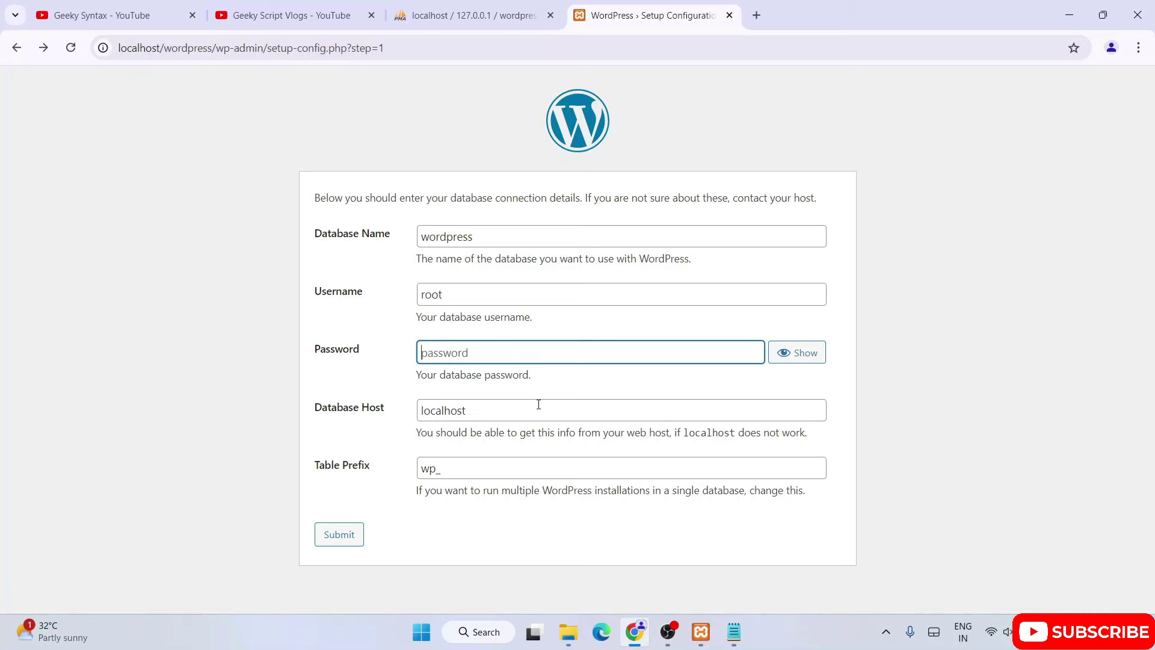
pyautogui.click(347, 544)
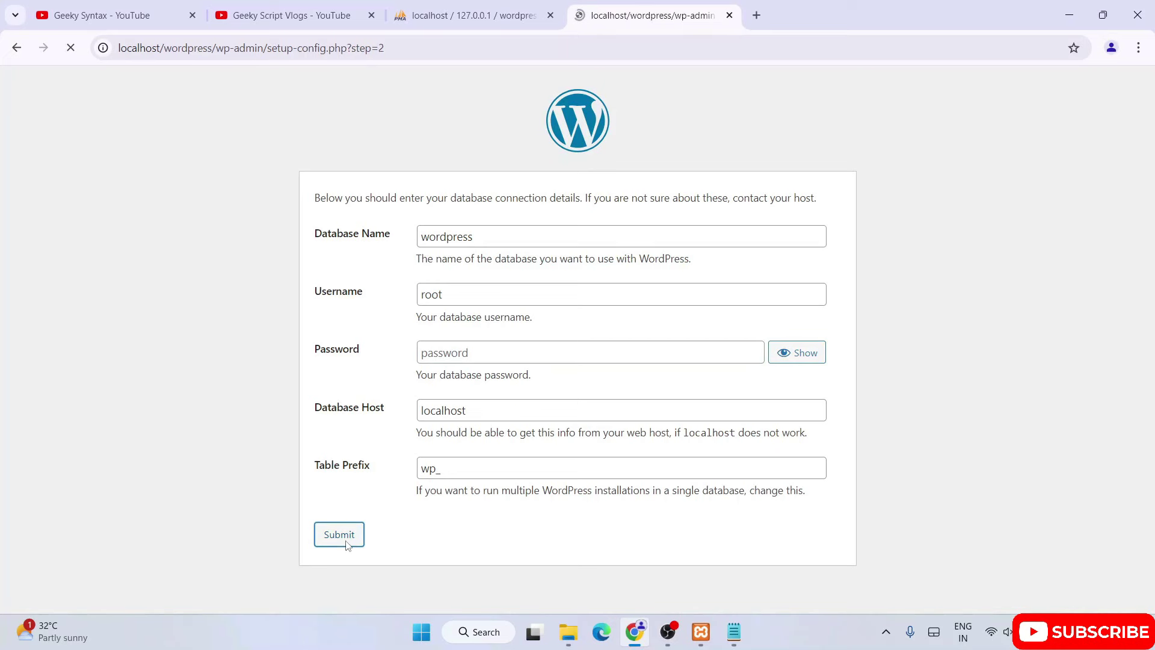
pyautogui.moveTo(315, 202); pyautogui.dragTo(473, 216)
pyautogui.click(565, 224)
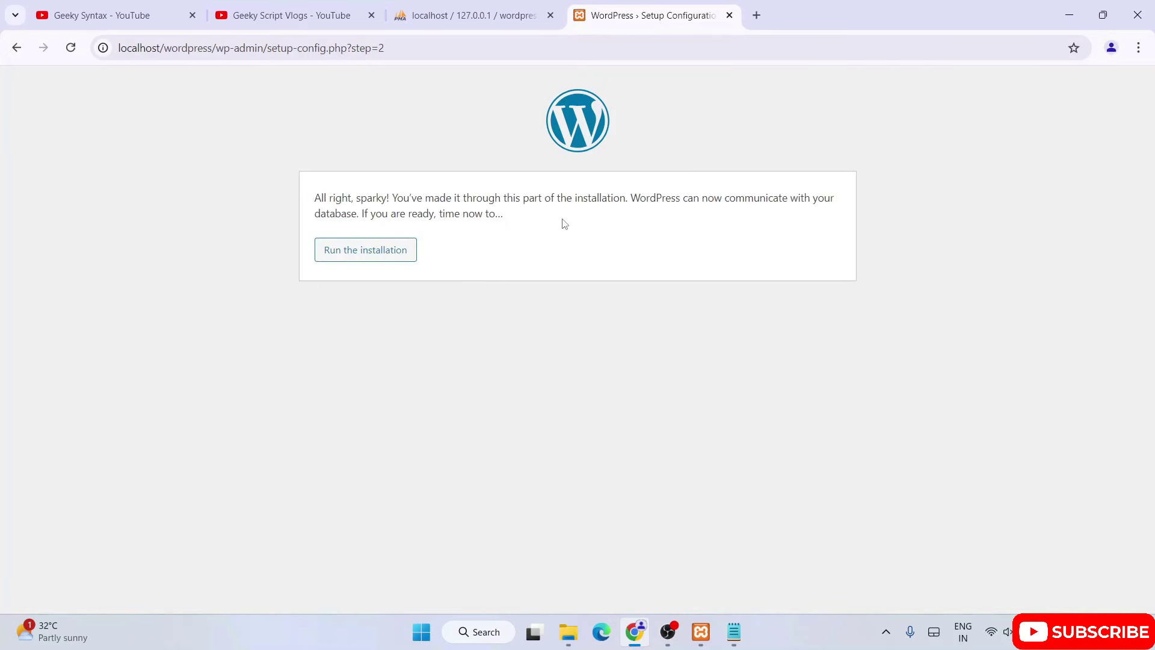
# Open C:\xampp\htdocs\wordpress in File Explorer and select the new wp-config.php.
pyautogui.click(572, 637)
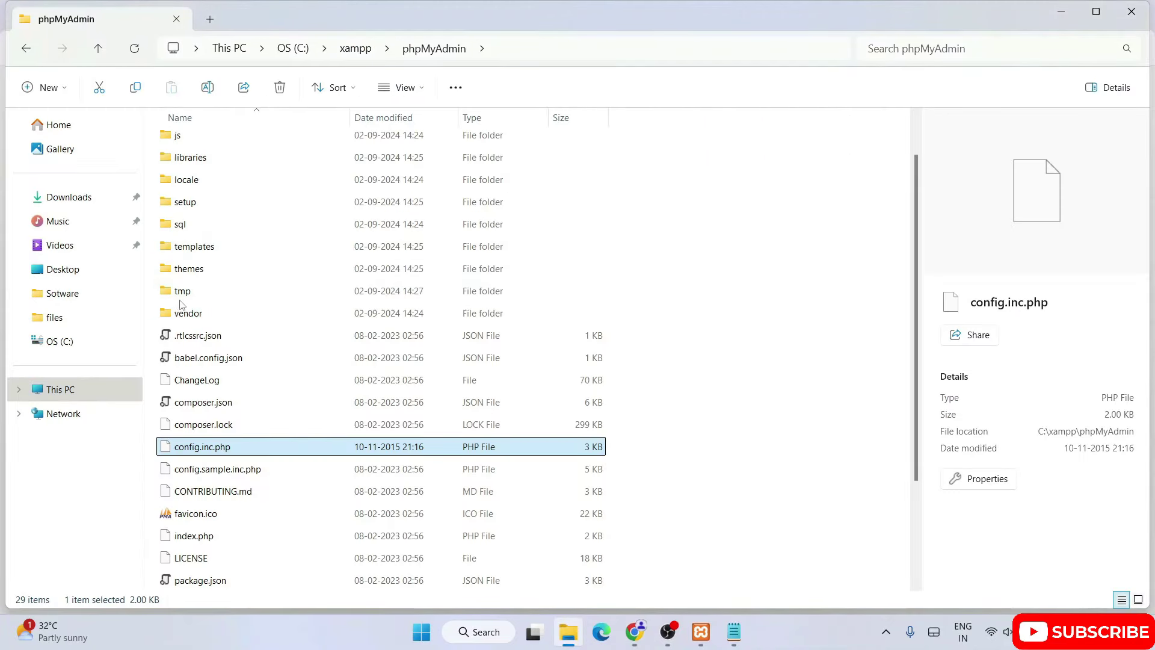
pyautogui.scroll(1, 221, 251)
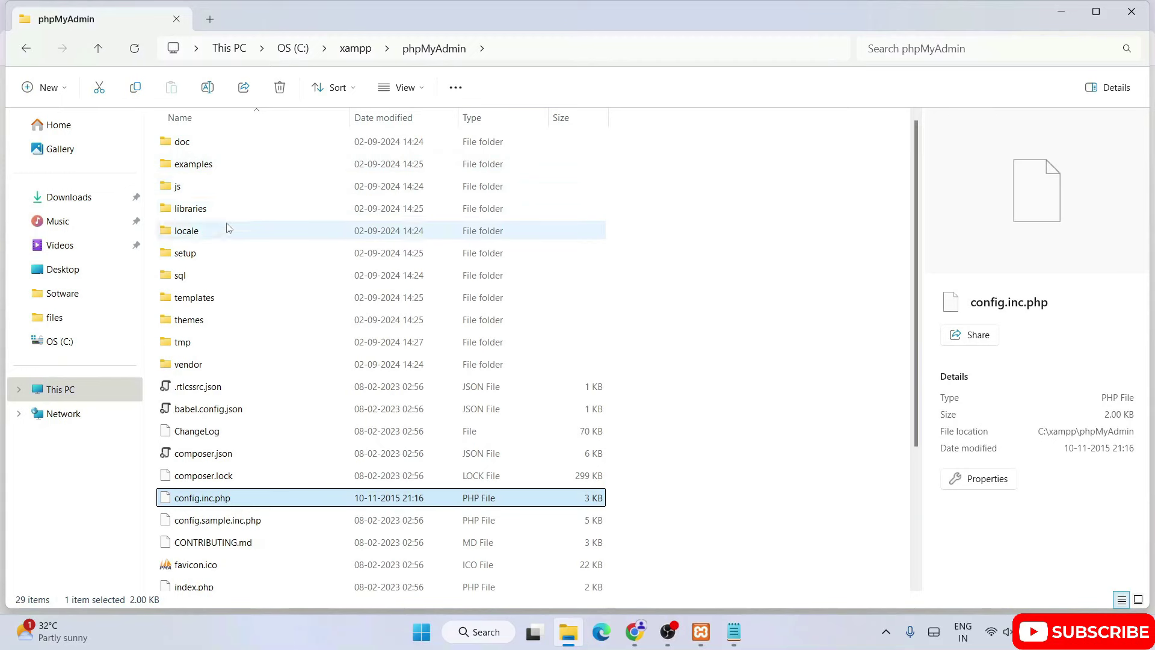
pyautogui.click(355, 48)
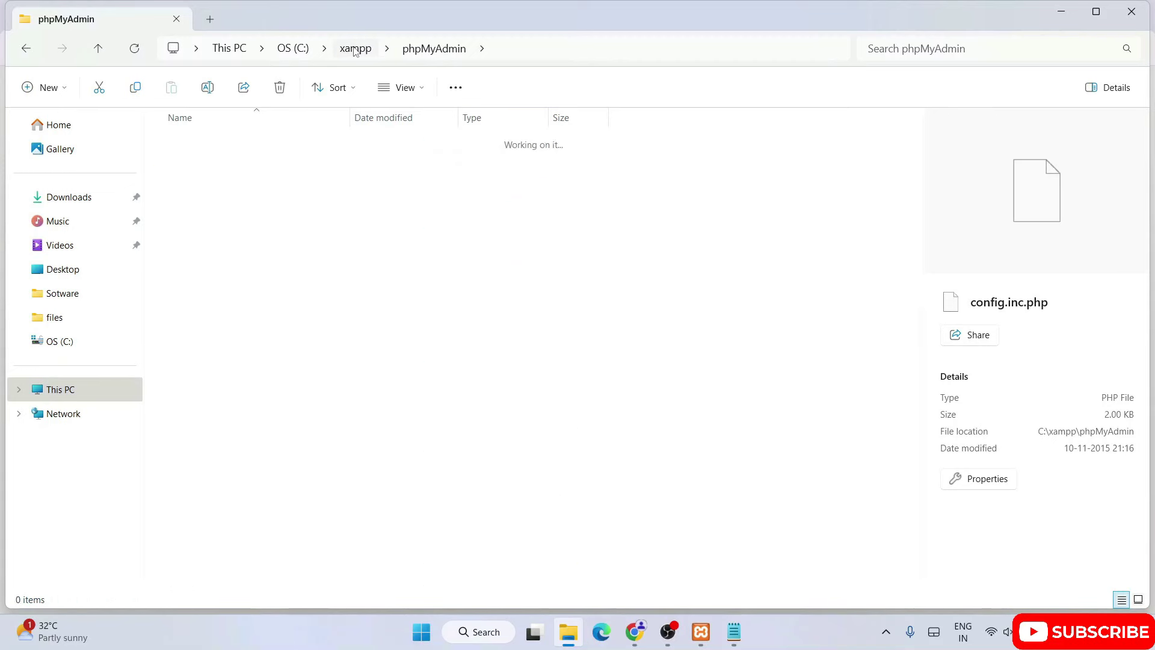
pyautogui.doubleClick(189, 254)
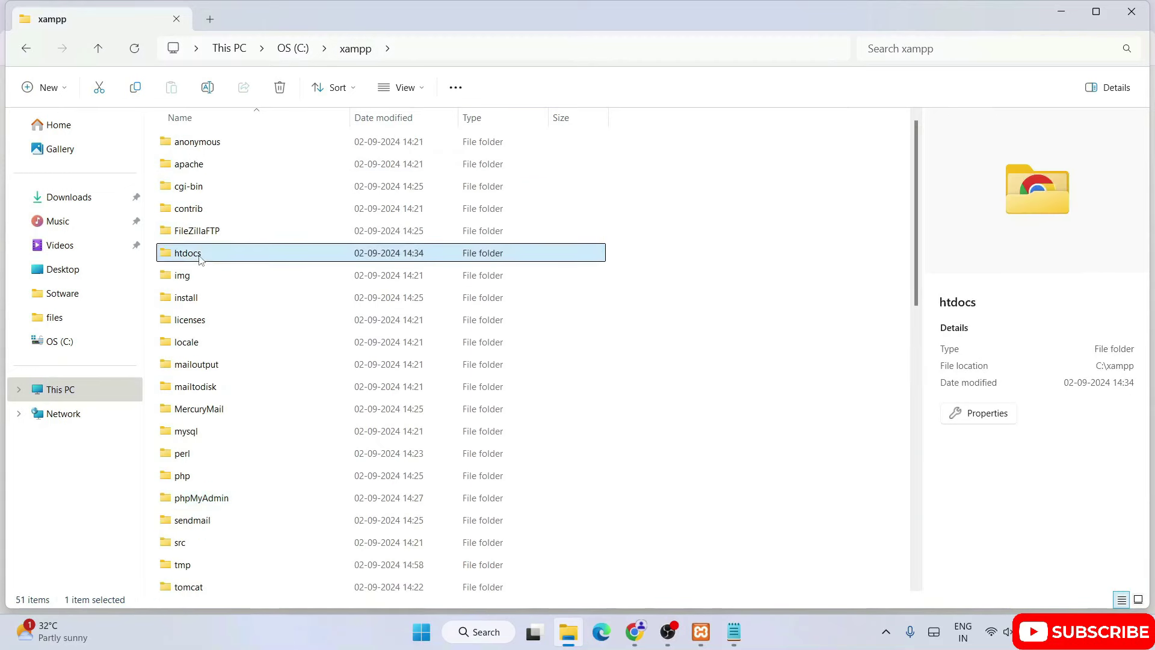
pyautogui.click(210, 209)
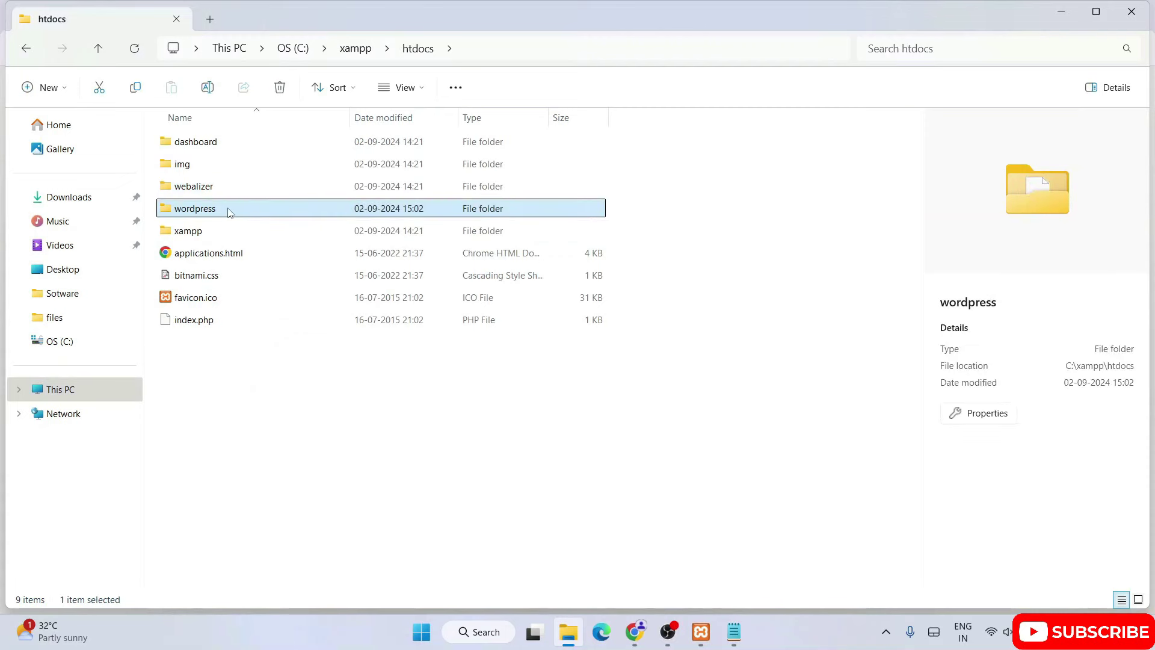
pyautogui.doubleClick(211, 210)
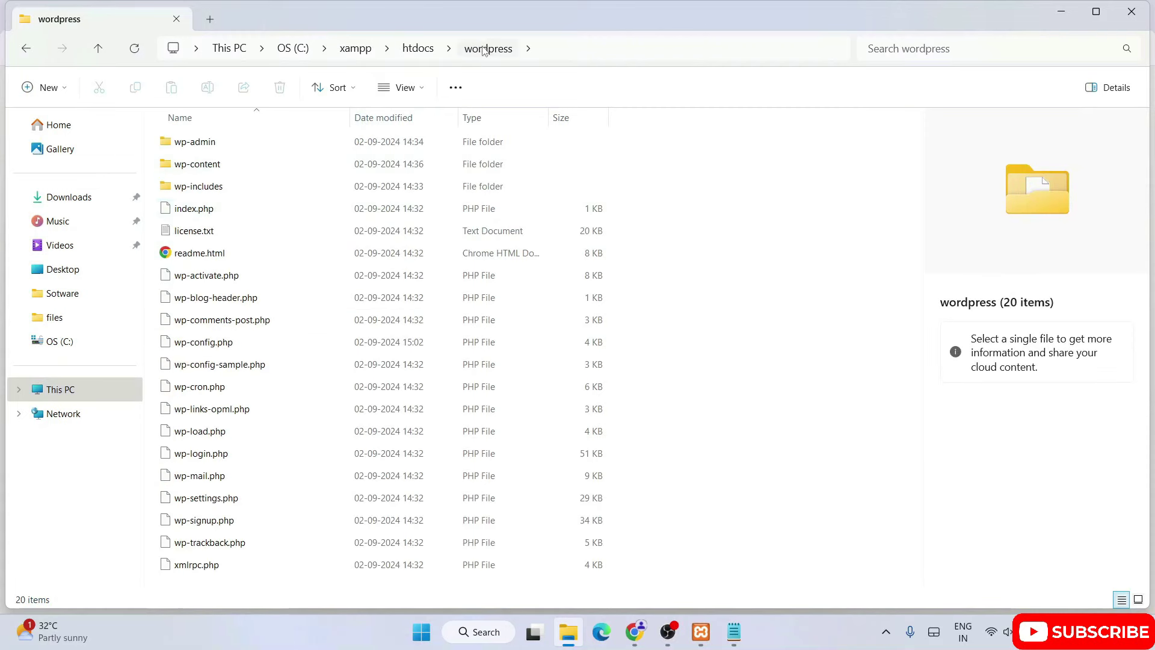
pyautogui.click(223, 343)
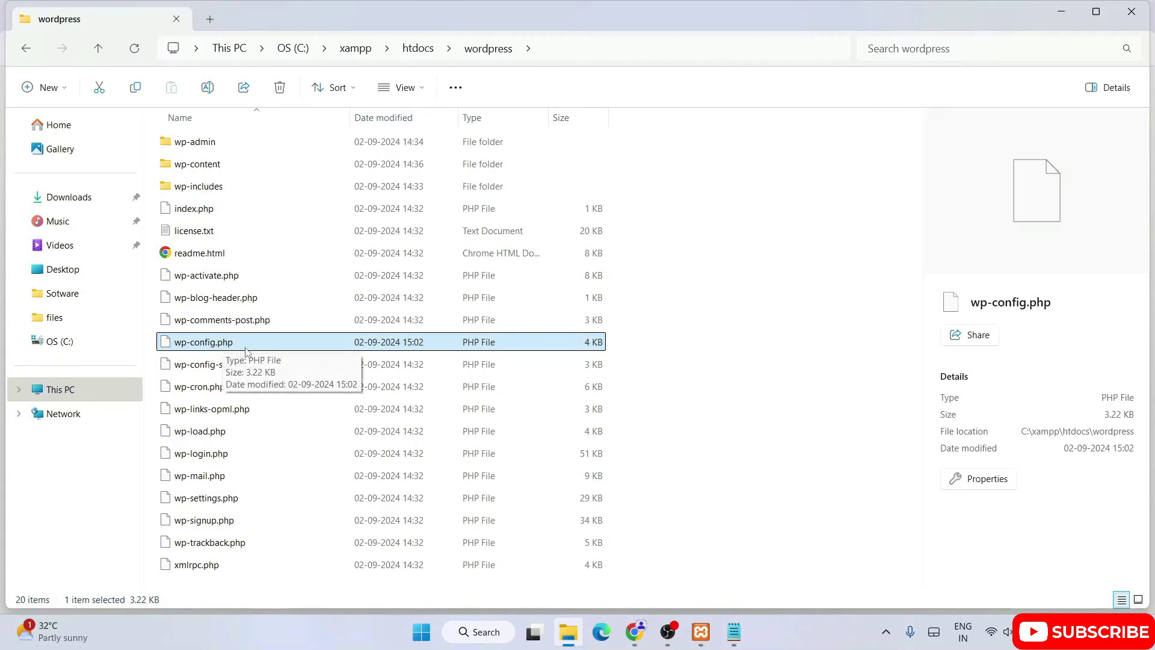
pyautogui.click(635, 631)
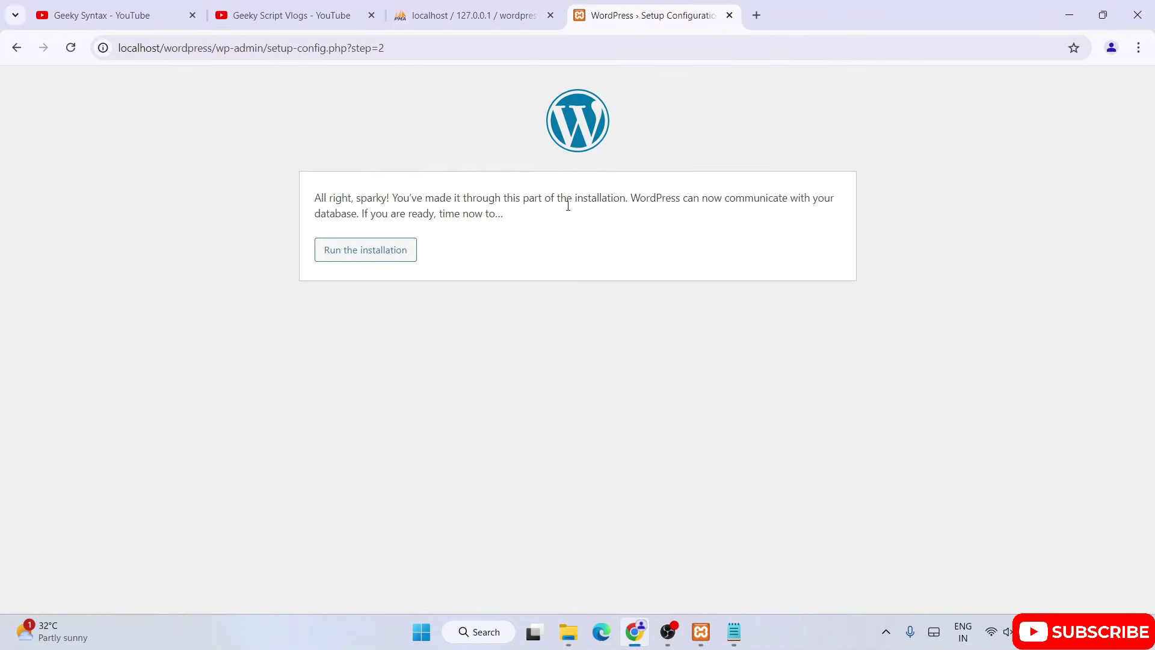
pyautogui.click(633, 632)
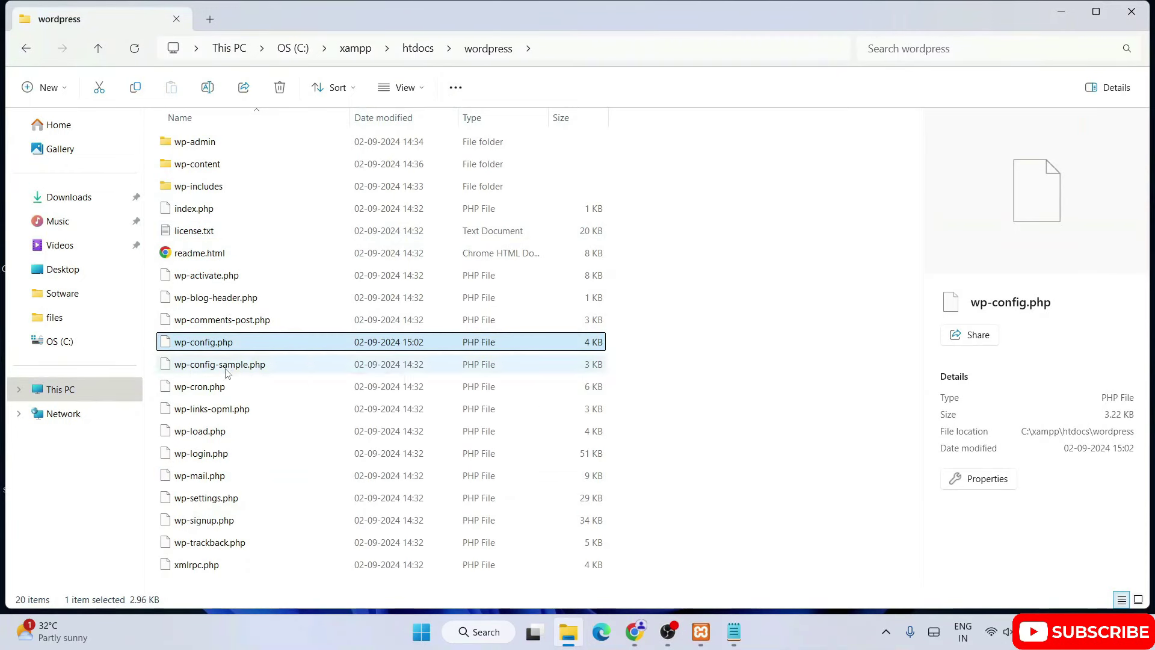
# Open wp-config.php in Notepad.
pyautogui.click(195, 368)
pyautogui.click(240, 343)
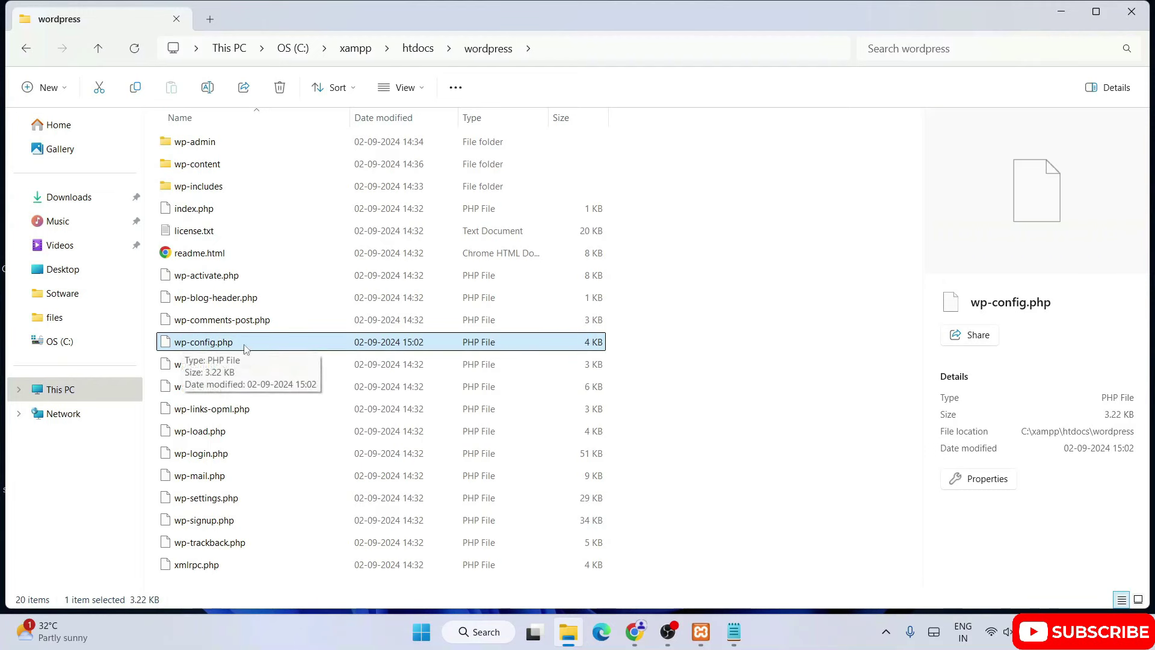
pyautogui.rightClick(245, 348)
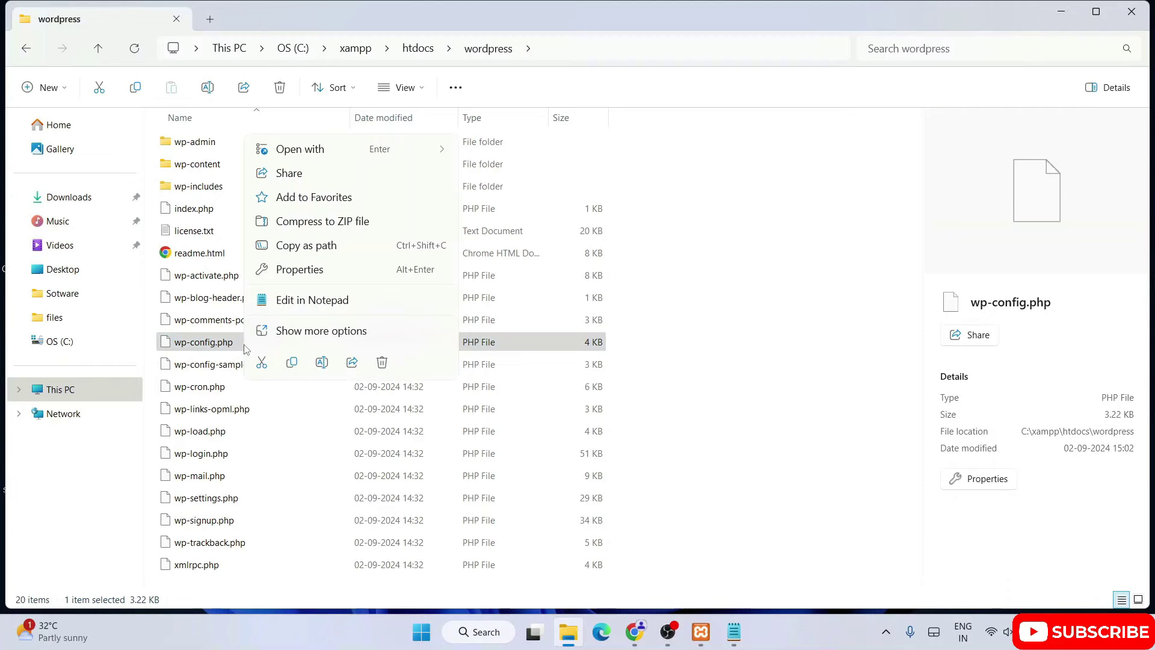
pyautogui.click(312, 301)
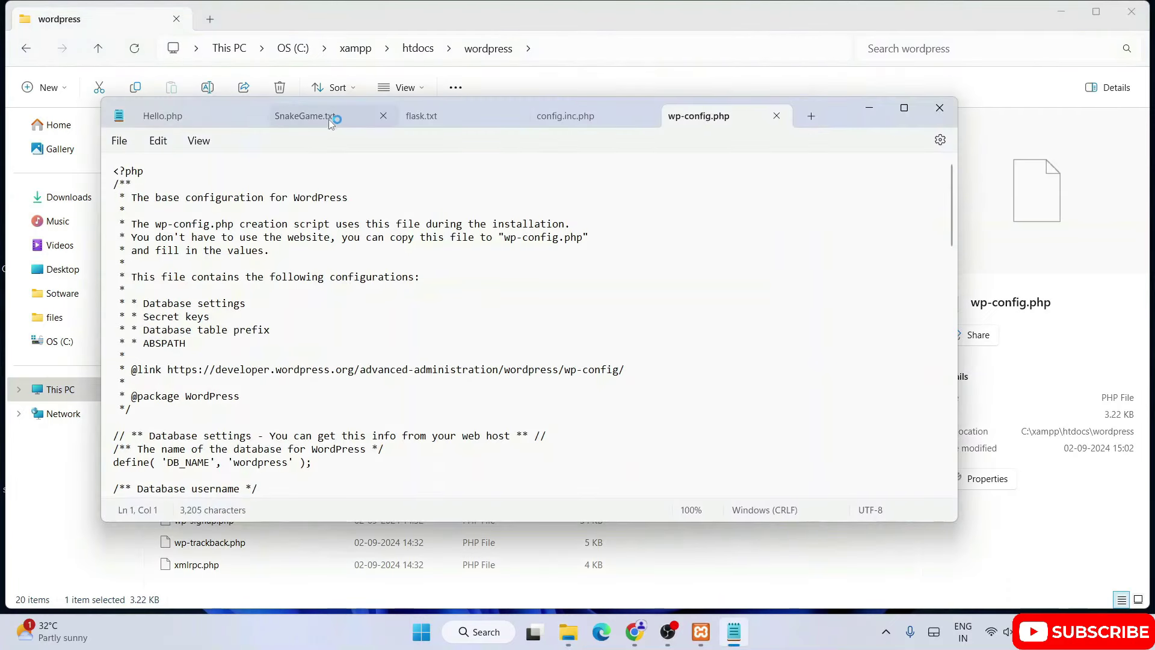
# Check the DB_USER root and empty DB_PASSWORD settings, then return to File Explorer.
pyautogui.scroll(-1, 584, 333)
pyautogui.scroll(-5, 584, 333)
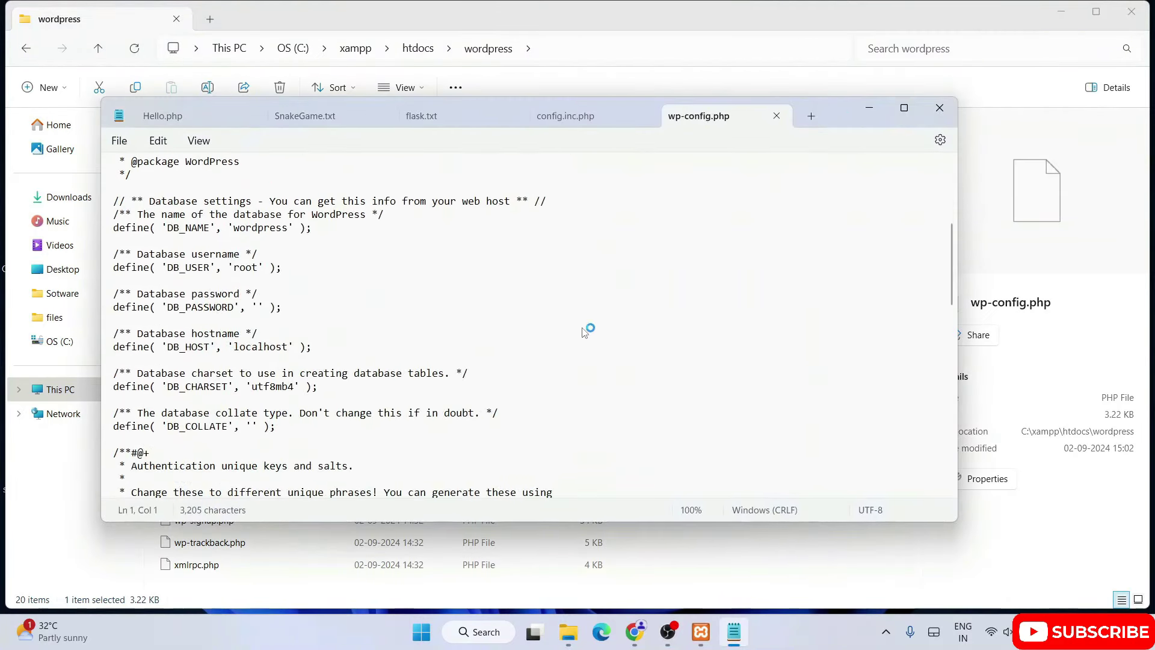
pyautogui.moveTo(191, 268); pyautogui.dragTo(269, 271)
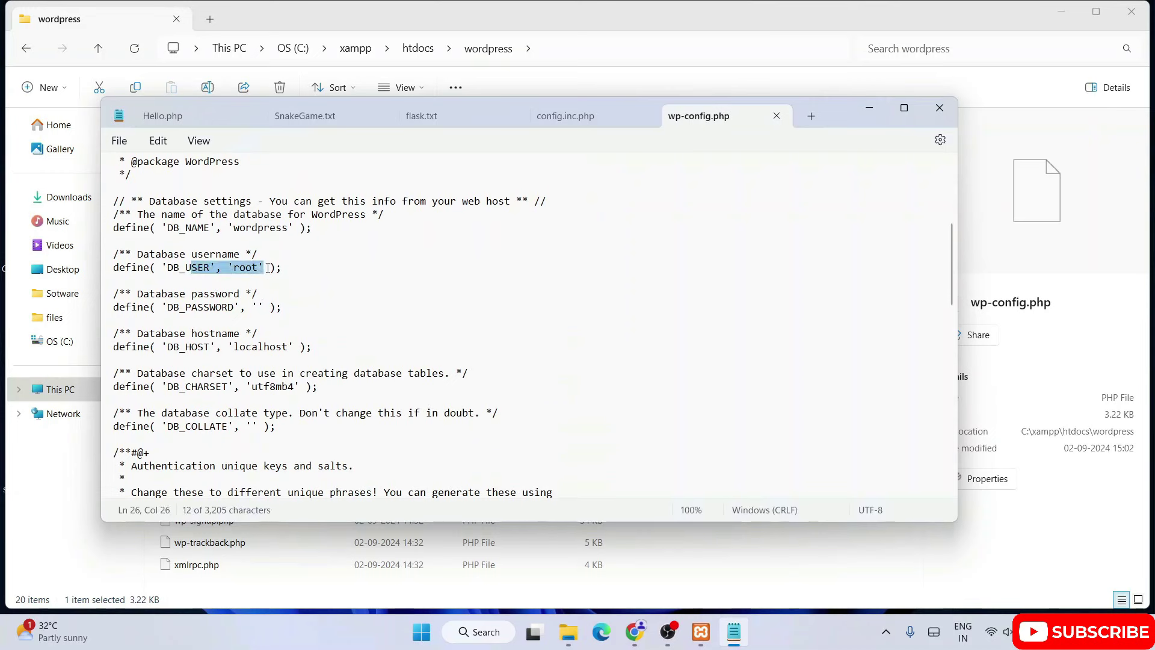
pyautogui.click(269, 271)
pyautogui.moveTo(204, 308); pyautogui.dragTo(271, 310)
pyautogui.click(301, 308)
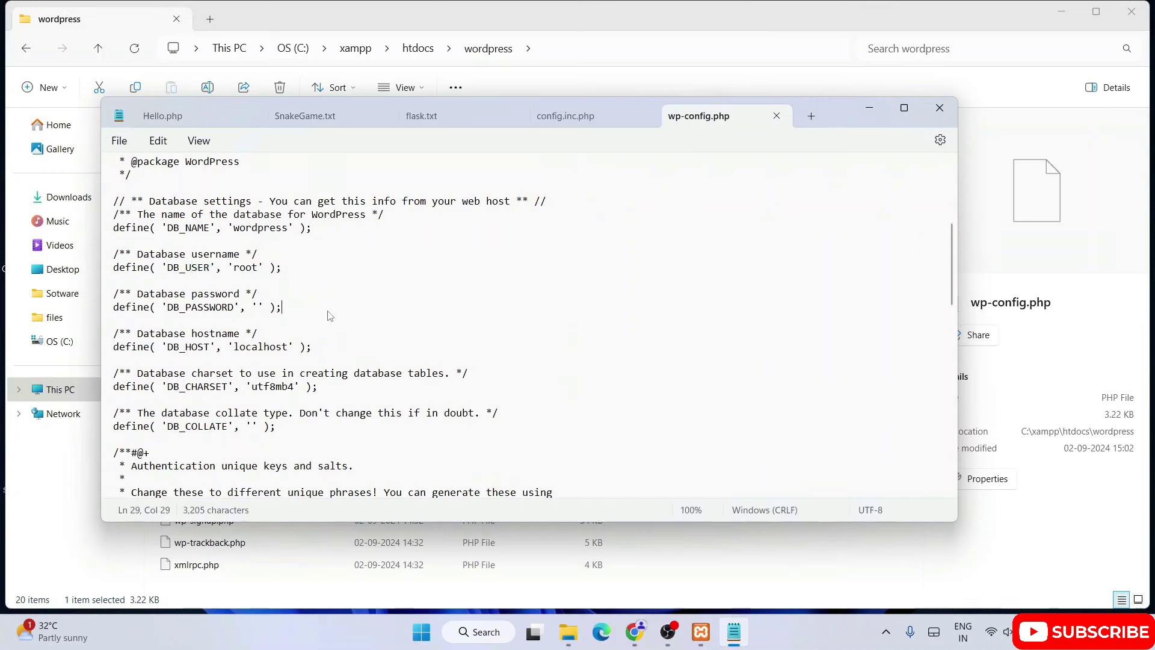
pyautogui.moveTo(350, 373); pyautogui.dragTo(169, 201)
pyautogui.click(370, 307)
pyautogui.click(900, 8)
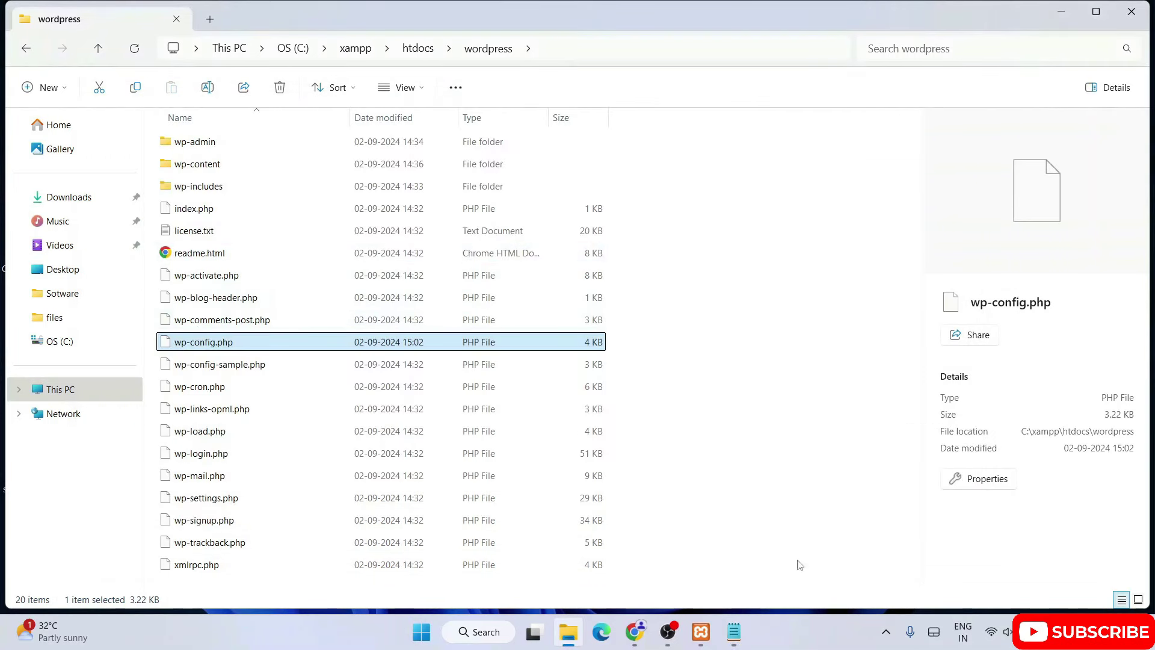
# Go back to WordPress's database form, delete wp-config.php from the wordpress folder, and return to Chrome.
pyautogui.click(635, 632)
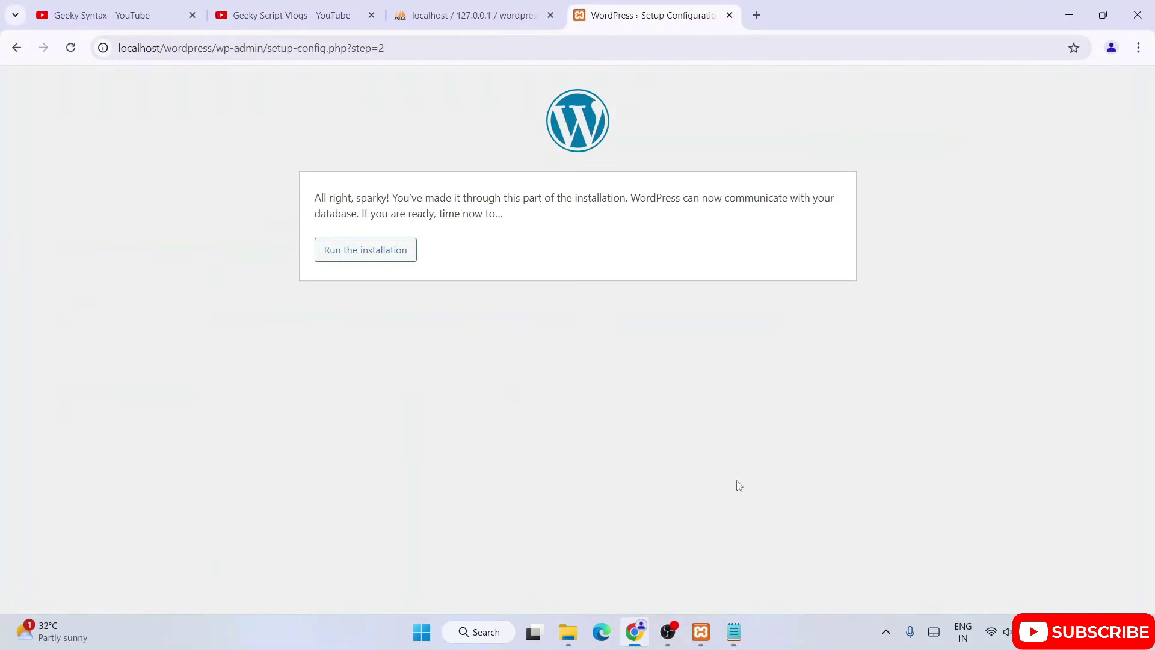
pyautogui.click(18, 47)
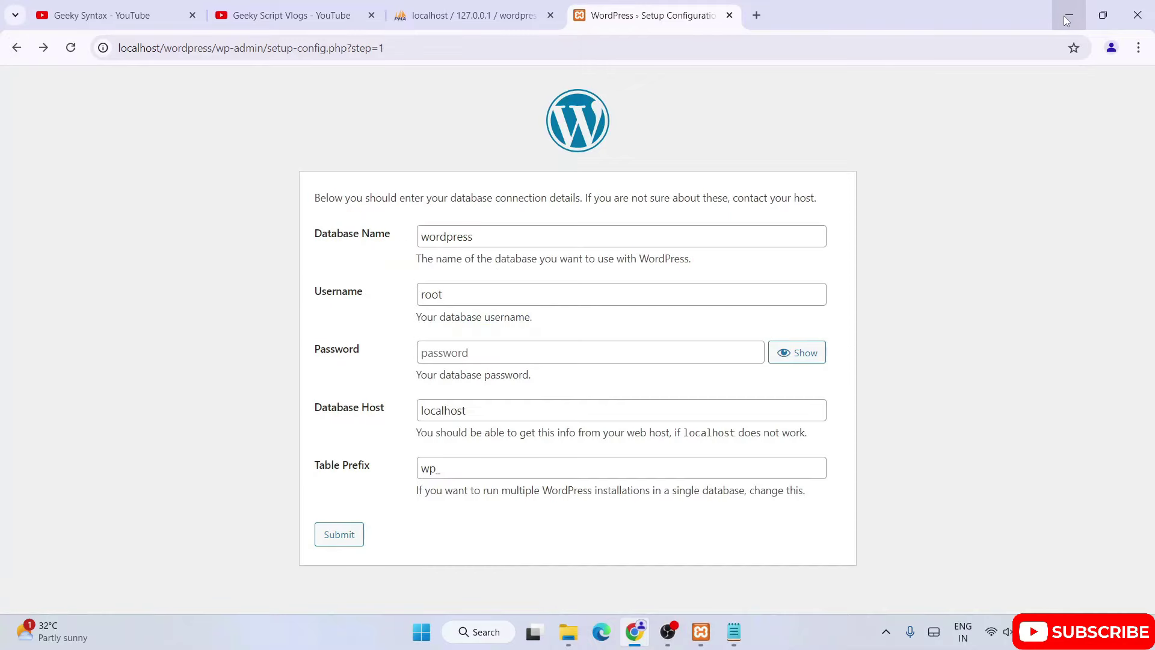
pyautogui.click(1068, 18)
pyautogui.rightClick(299, 348)
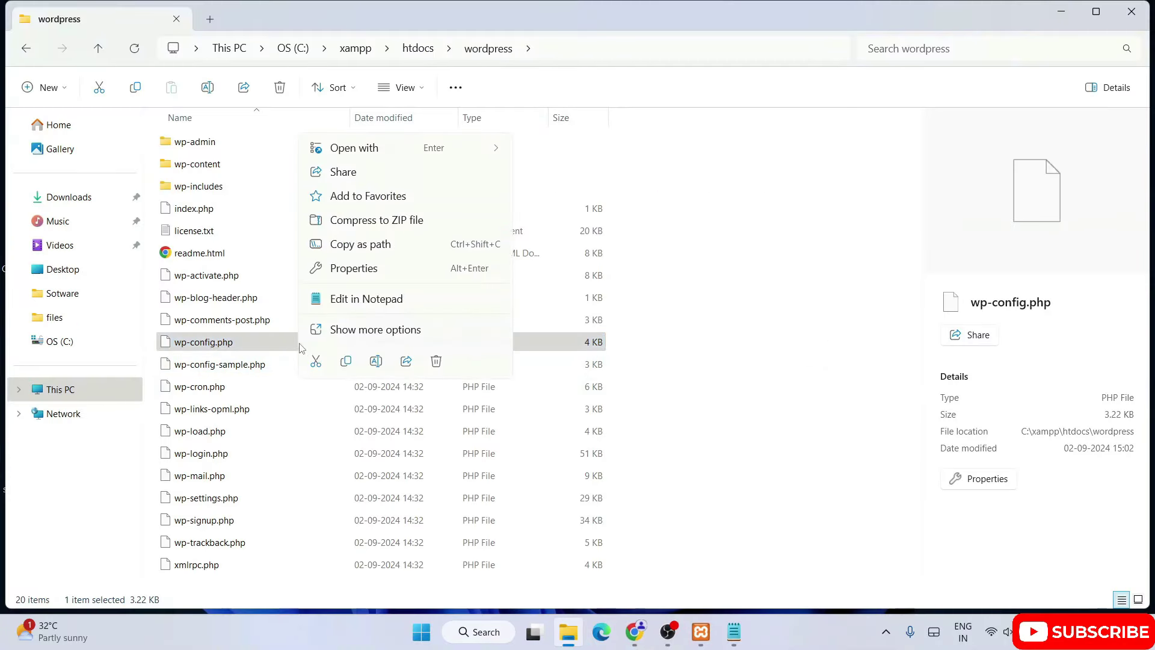
pyautogui.click(436, 362)
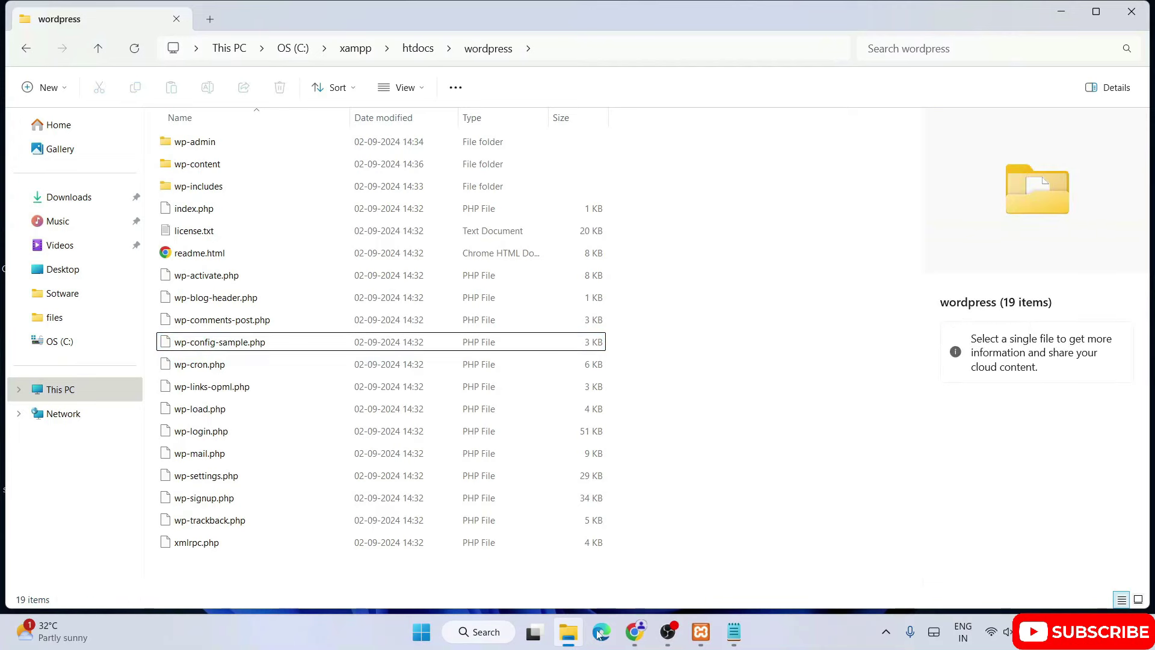
pyautogui.click(634, 632)
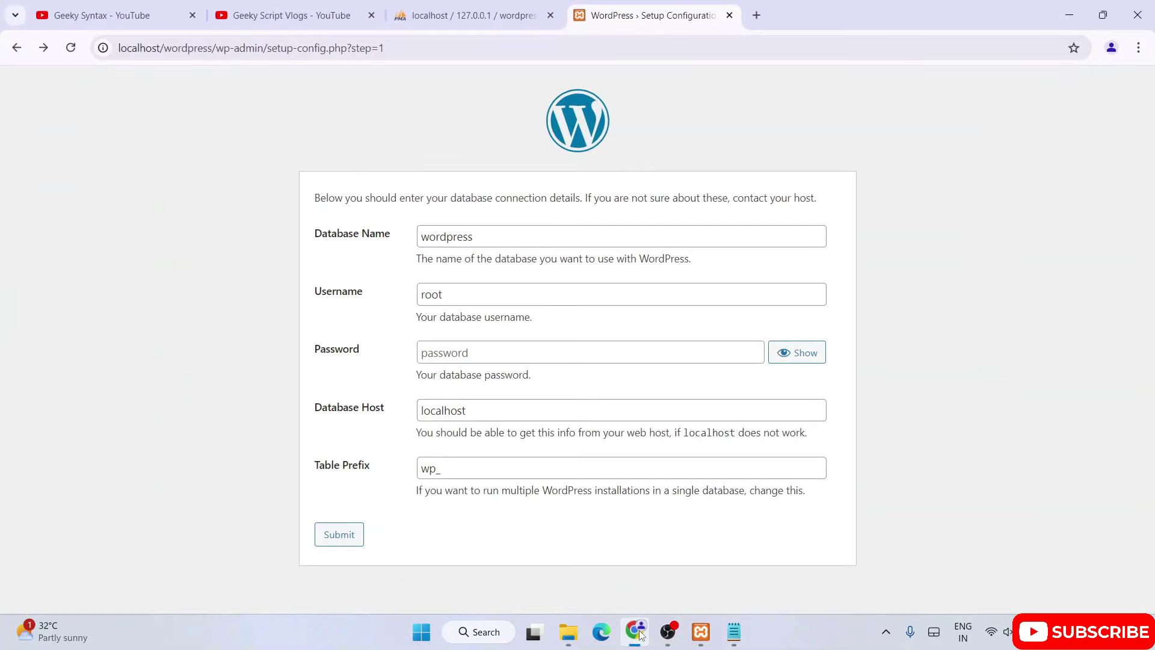
# Change the Database Name to wordpress2 and submit the connection details.
pyautogui.click(519, 241)
pyautogui.doubleClick(483, 235)
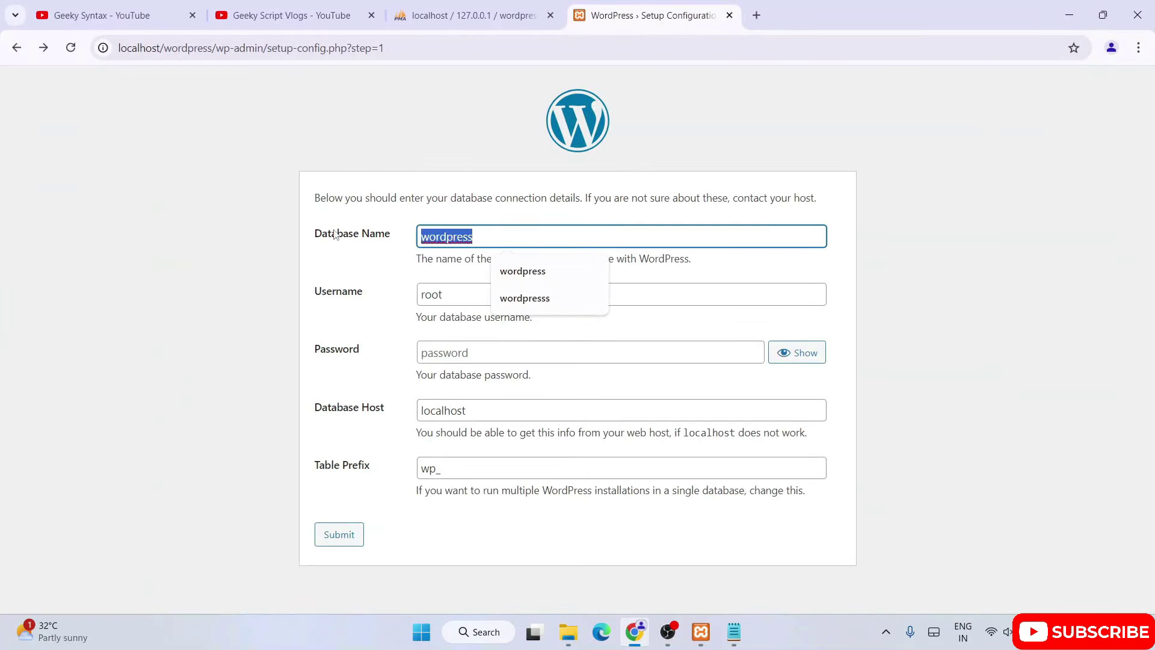
pyautogui.click(515, 237)
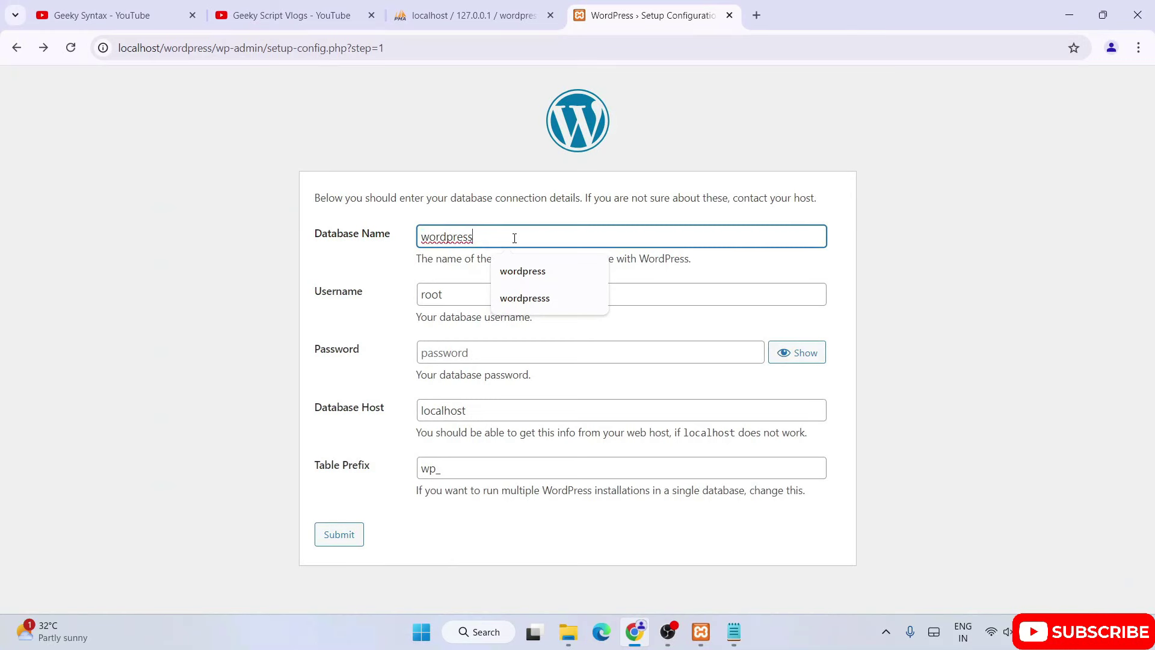
pyautogui.write('2')
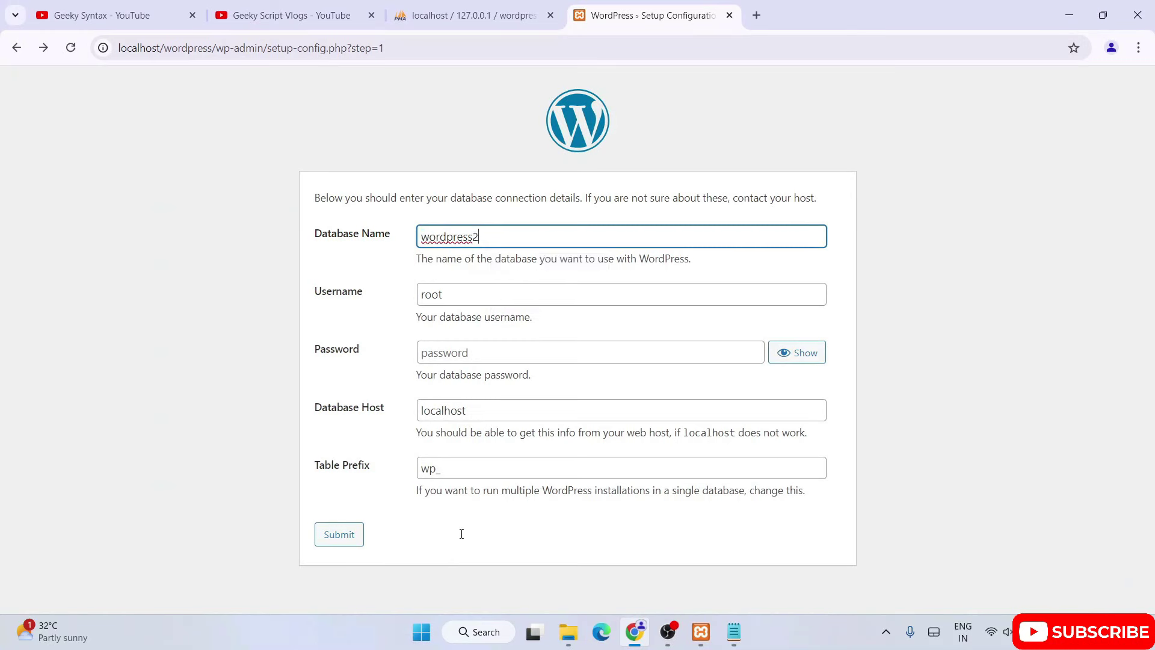
pyautogui.click(349, 540)
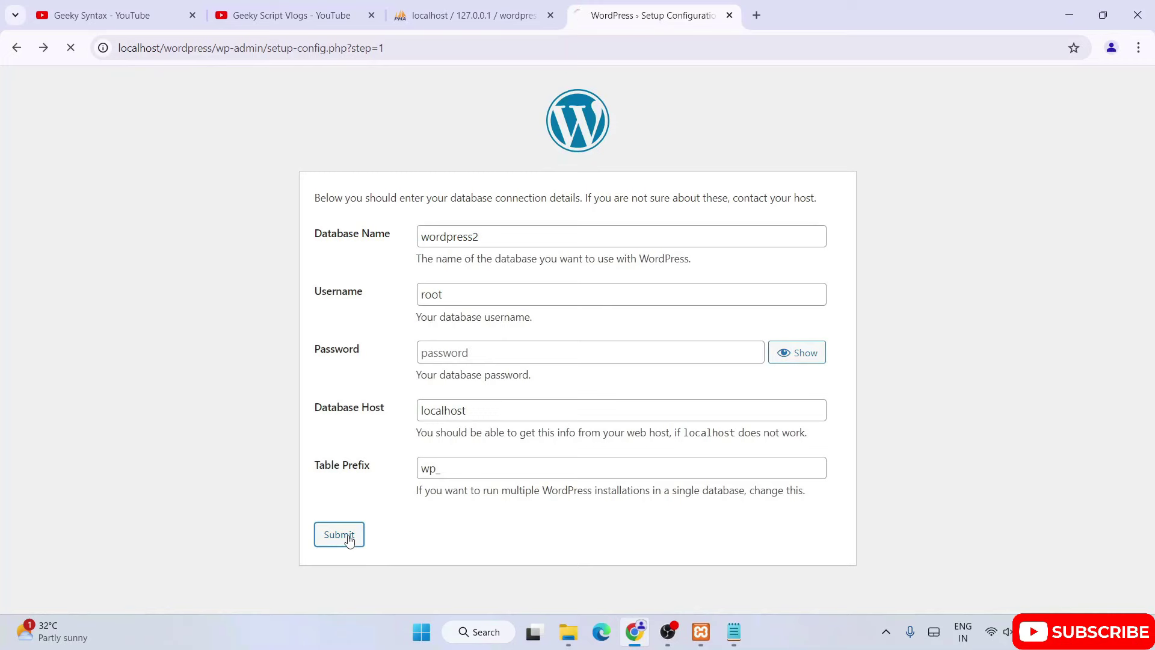
# Read the Cannot select database error, check phpMyAdmin's databases, and return to the form.
pyautogui.moveTo(336, 160); pyautogui.dragTo(551, 199)
pyautogui.click(554, 181)
pyautogui.click(469, 15)
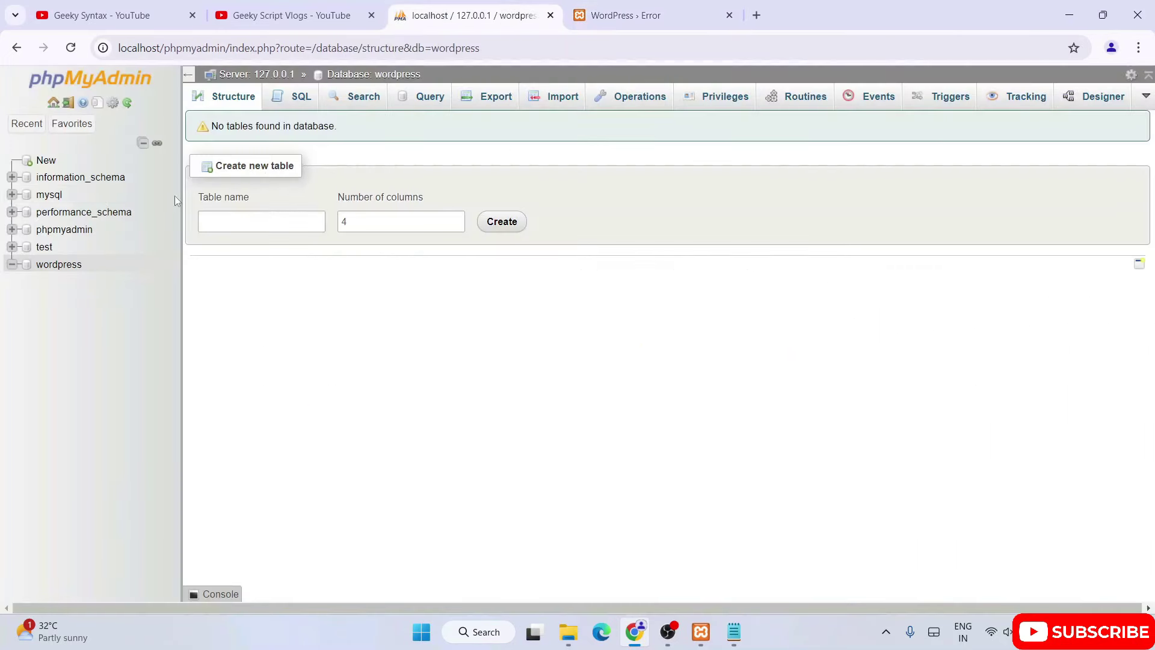
pyautogui.click(640, 23)
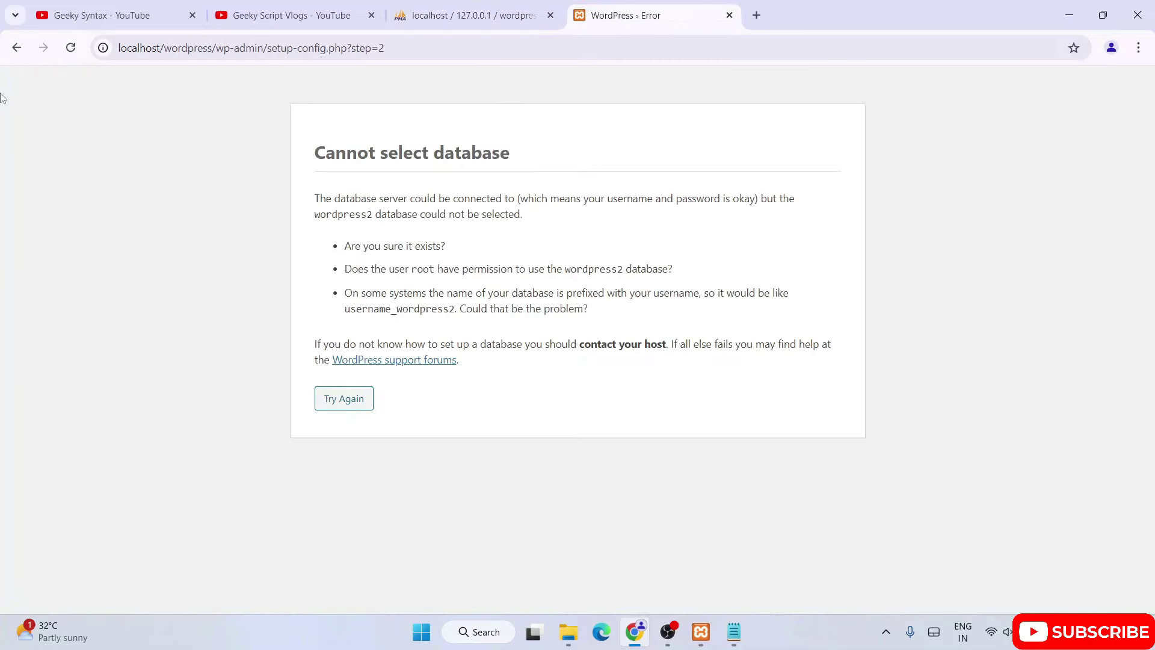
pyautogui.click(16, 47)
pyautogui.click(494, 234)
# Restore the Database Name to wordpress, enter a non-root username, and submit.
pyautogui.press('BackSpace')
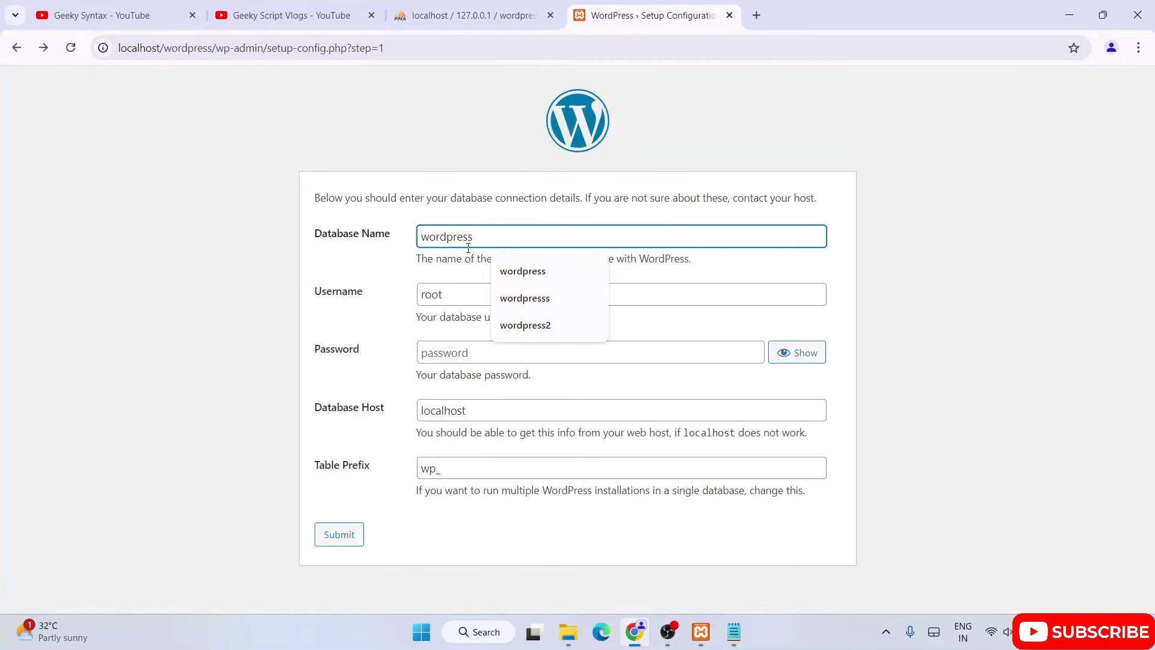
pyautogui.moveTo(455, 295); pyautogui.dragTo(361, 285)
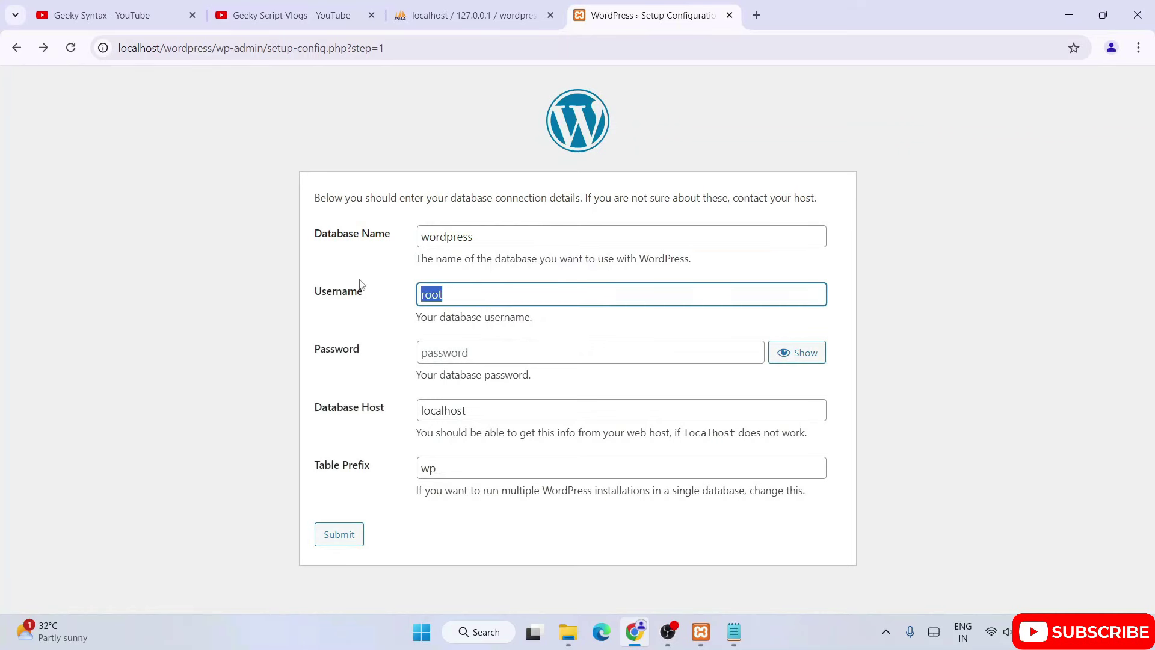
pyautogui.write('geeky')
pyautogui.click(342, 536)
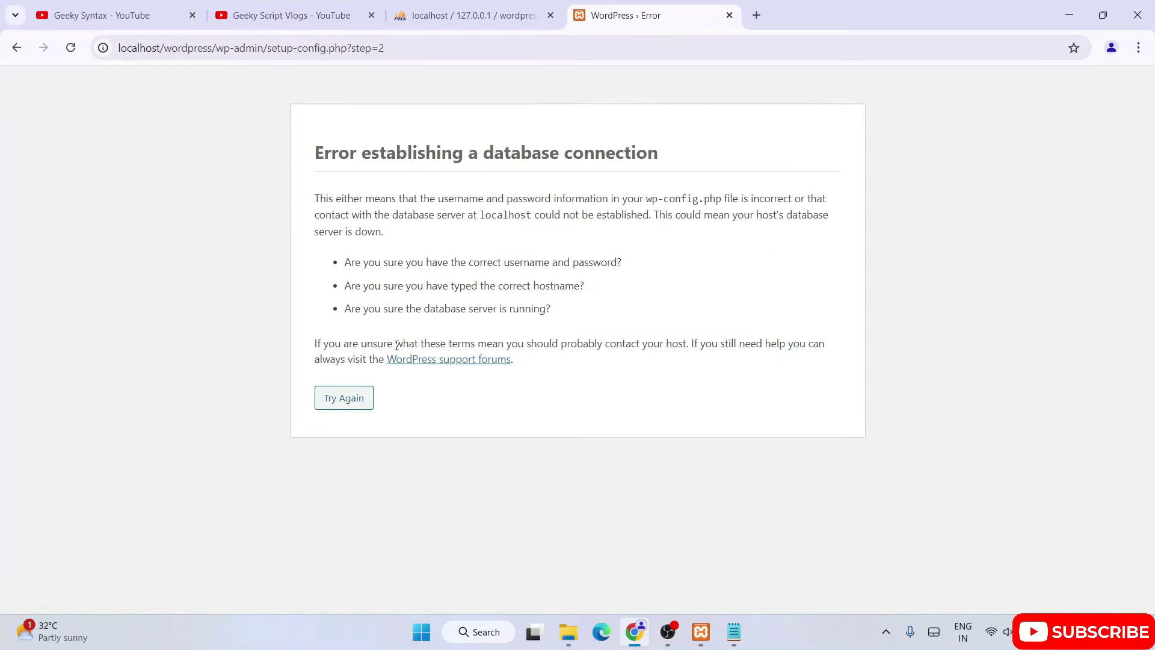
# Review the database connection error, then bring up wp-config.php in Notepad.
pyautogui.moveTo(332, 158); pyautogui.dragTo(769, 201)
pyautogui.click(617, 185)
pyautogui.moveTo(715, 637)
pyautogui.click(737, 604)
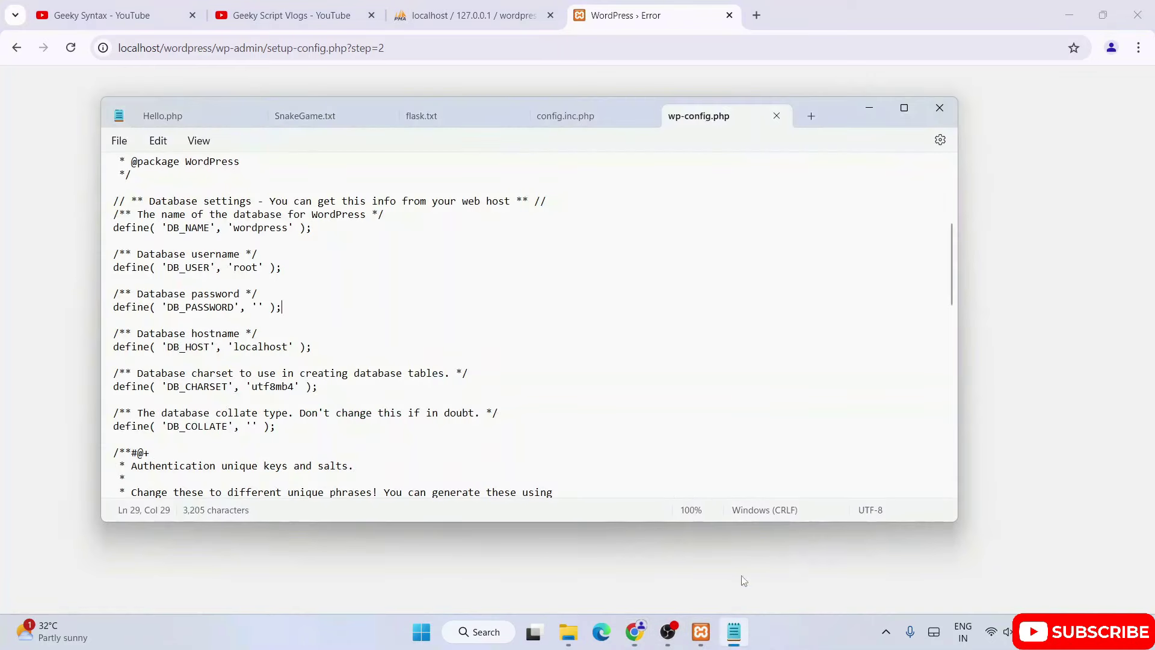
# Check config.inc.php's phpMyAdmin user root, then go back to the WordPress database form.
pyautogui.click(596, 118)
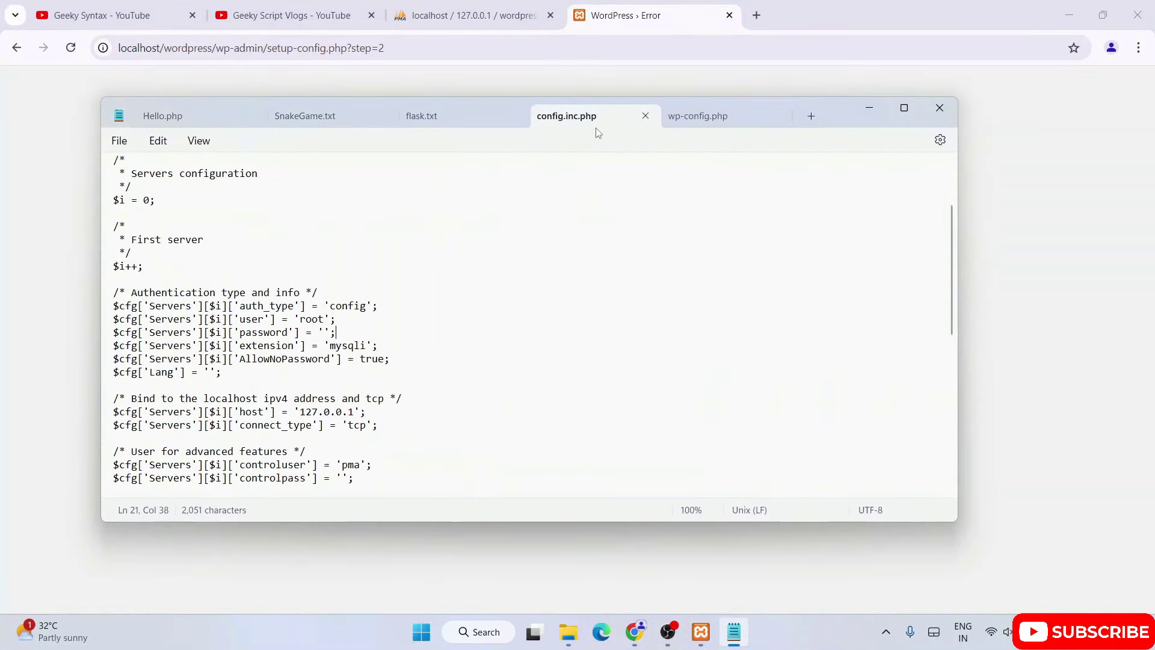
pyautogui.moveTo(345, 316); pyautogui.dragTo(299, 319)
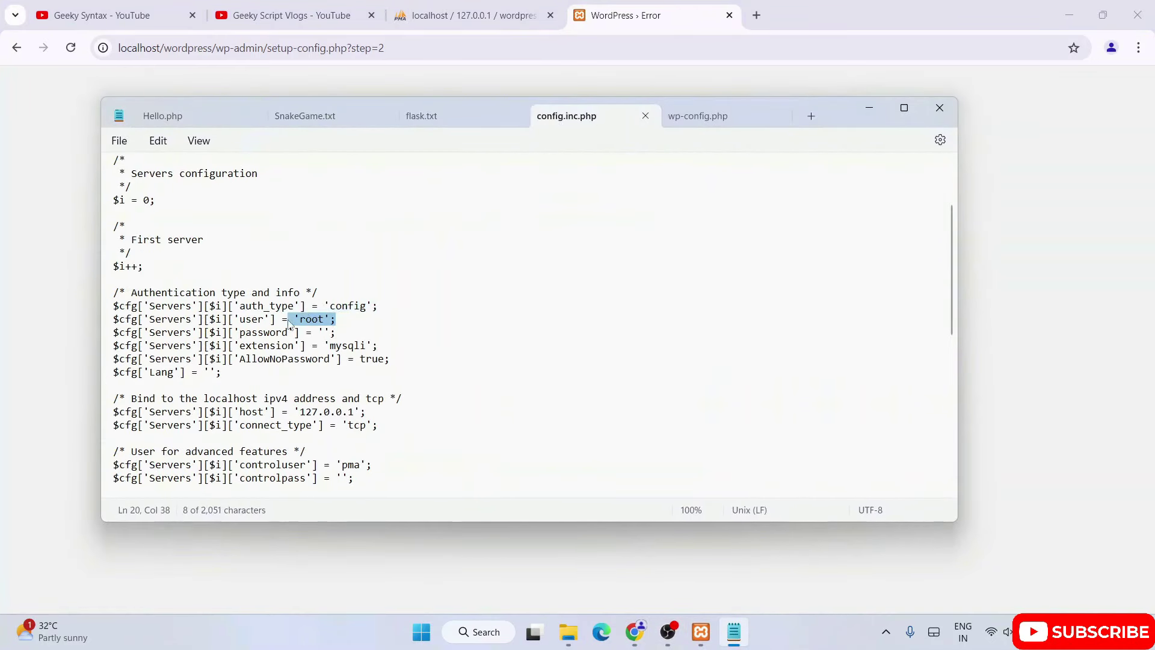
pyautogui.click(682, 22)
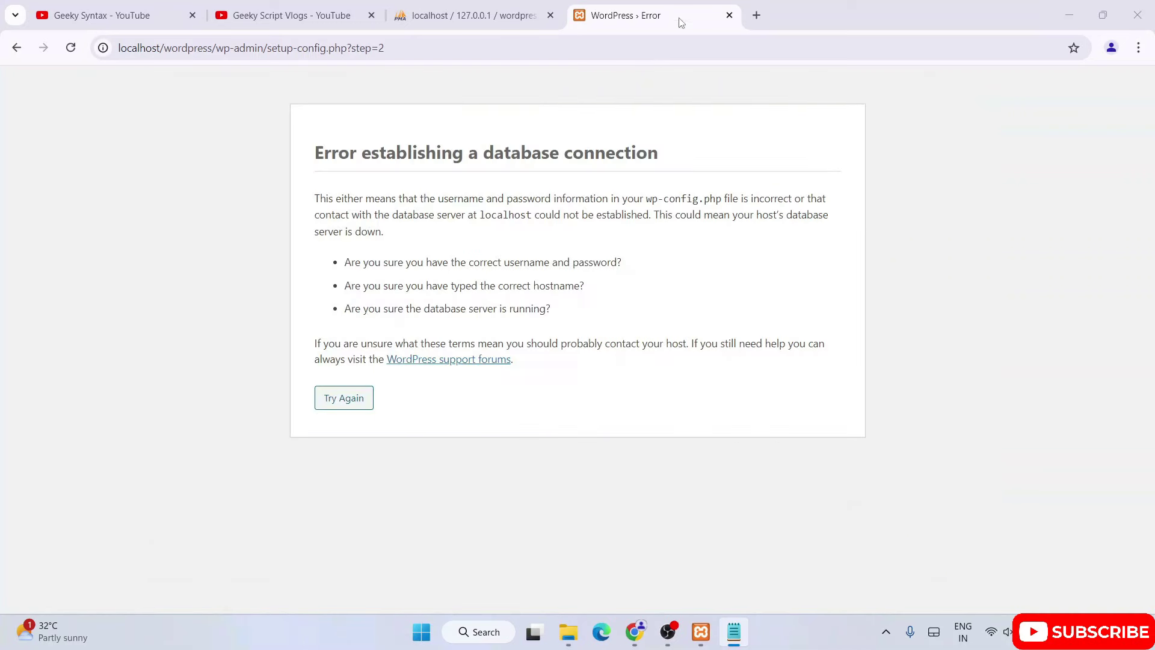
pyautogui.click(17, 48)
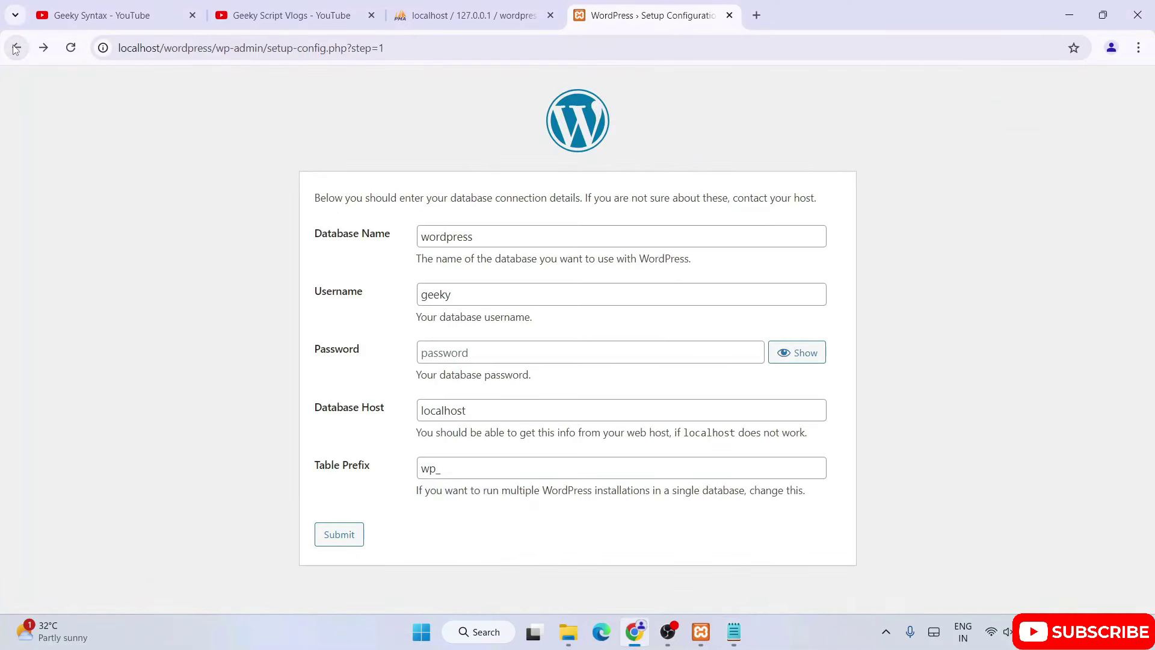
# Replace the username with root and submit the database details.
pyautogui.click(437, 295)
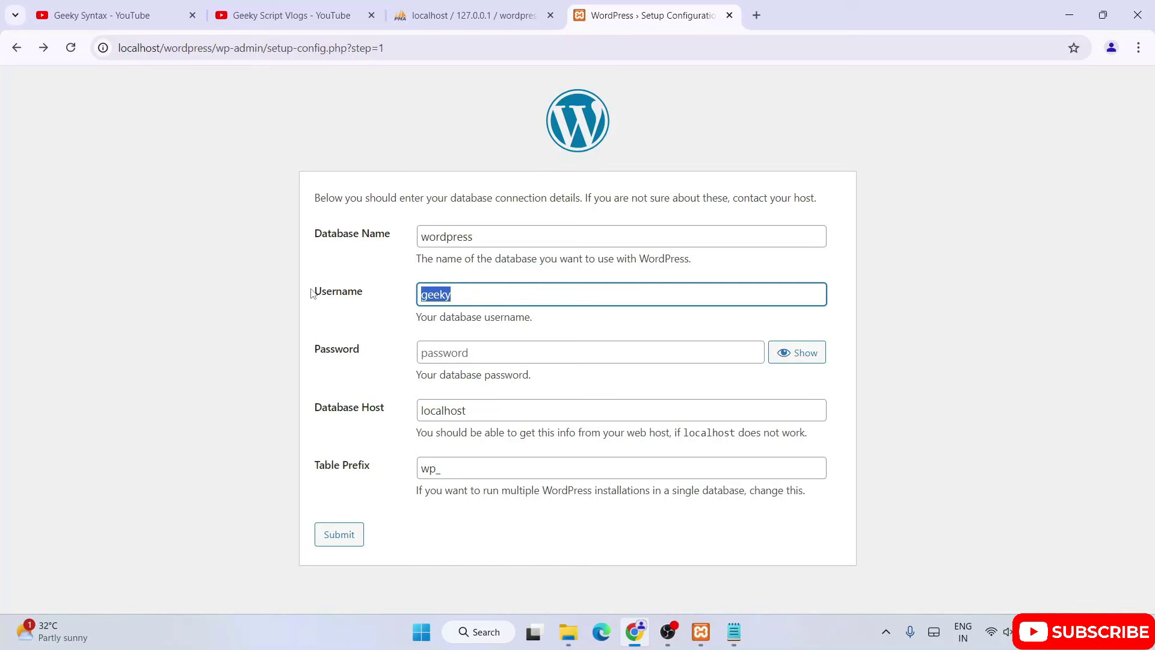
pyautogui.write('root')
pyautogui.click(222, 311)
pyautogui.click(568, 632)
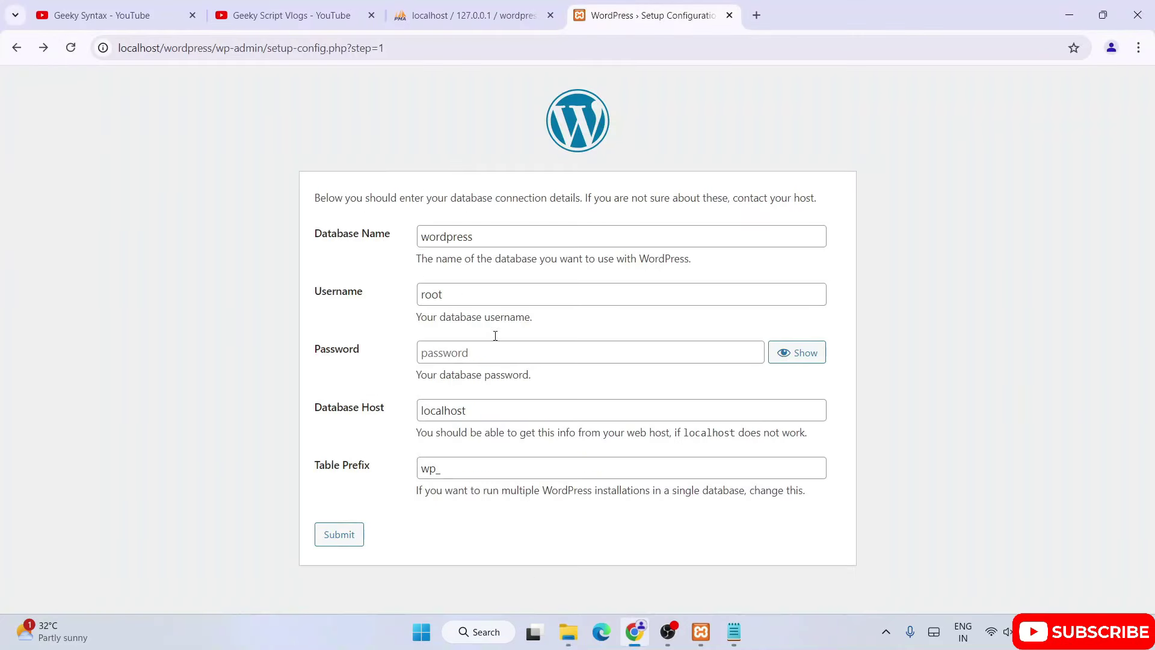
pyautogui.click(349, 543)
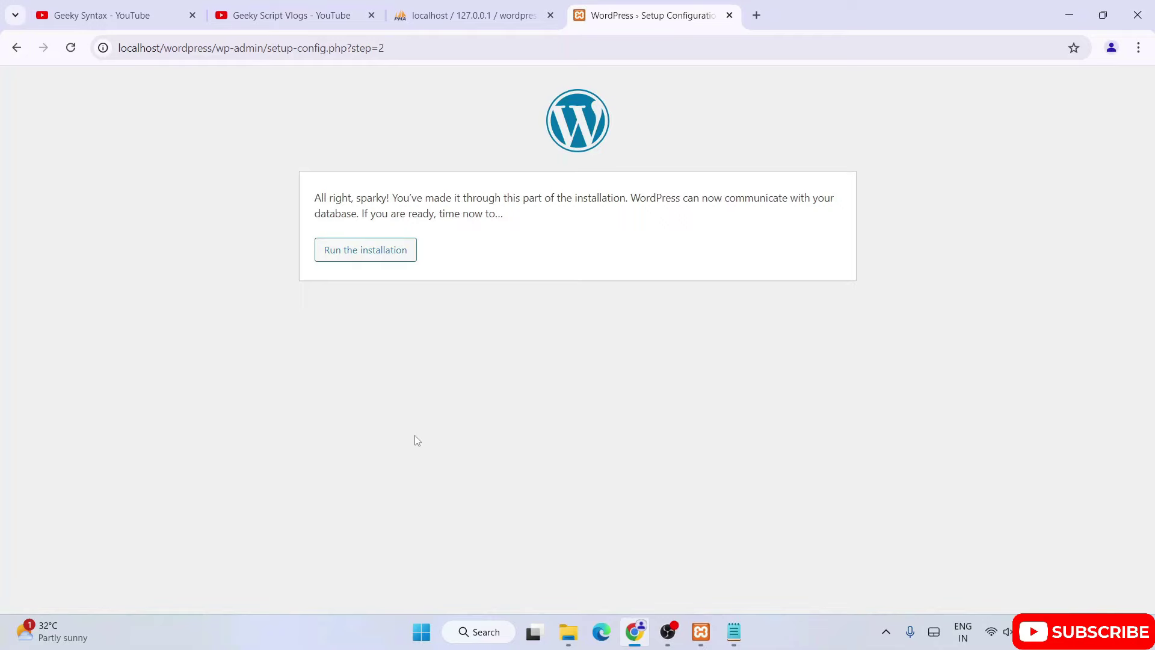
# Review the database success page, then bring File Explorer's wordpress folder forward.
pyautogui.hotkey('ctrl', 'a')
pyautogui.click(505, 219)
pyautogui.moveTo(568, 632)
pyautogui.click(521, 601)
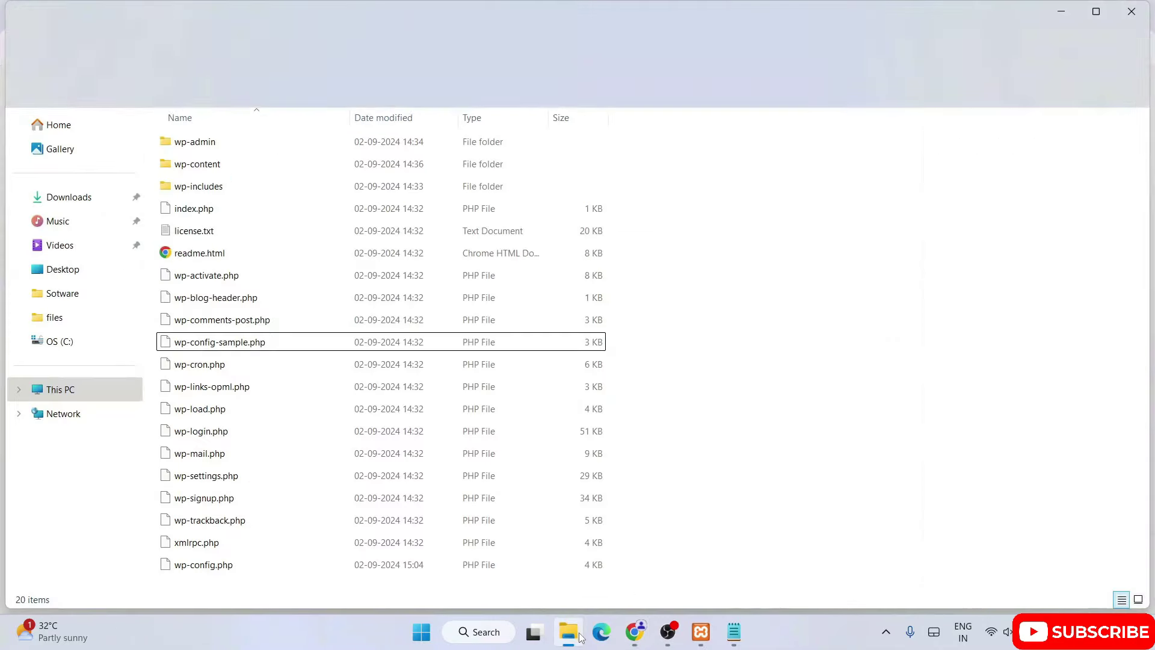
# Open the new wp-config.php from the wordpress folder in Notepad.
pyautogui.click(184, 569)
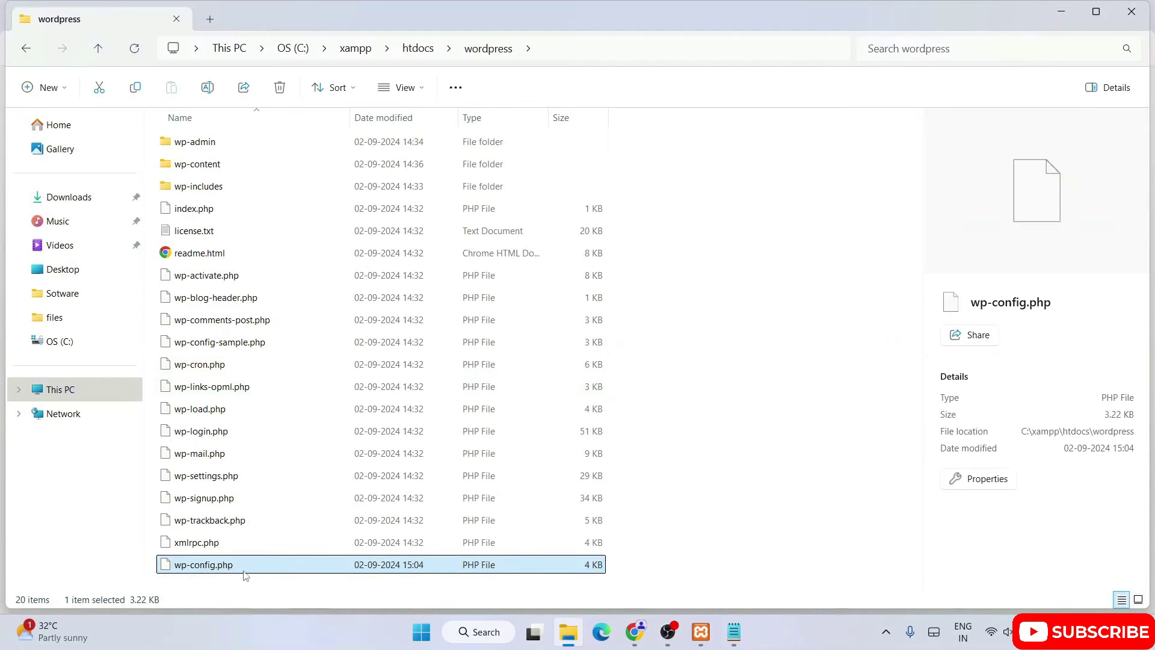
pyautogui.rightClick(245, 575)
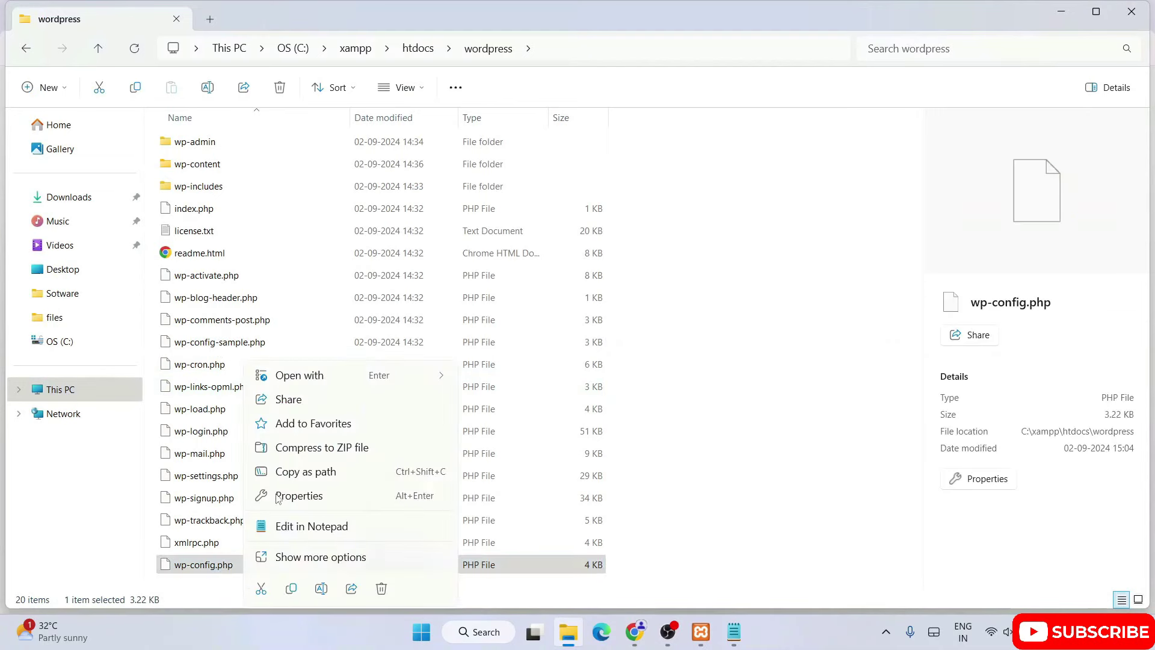
pyautogui.click(303, 526)
# Verify database wordpress, user root, empty password and host localhost, then return to WordPress.
pyautogui.scroll(-6, 284, 396)
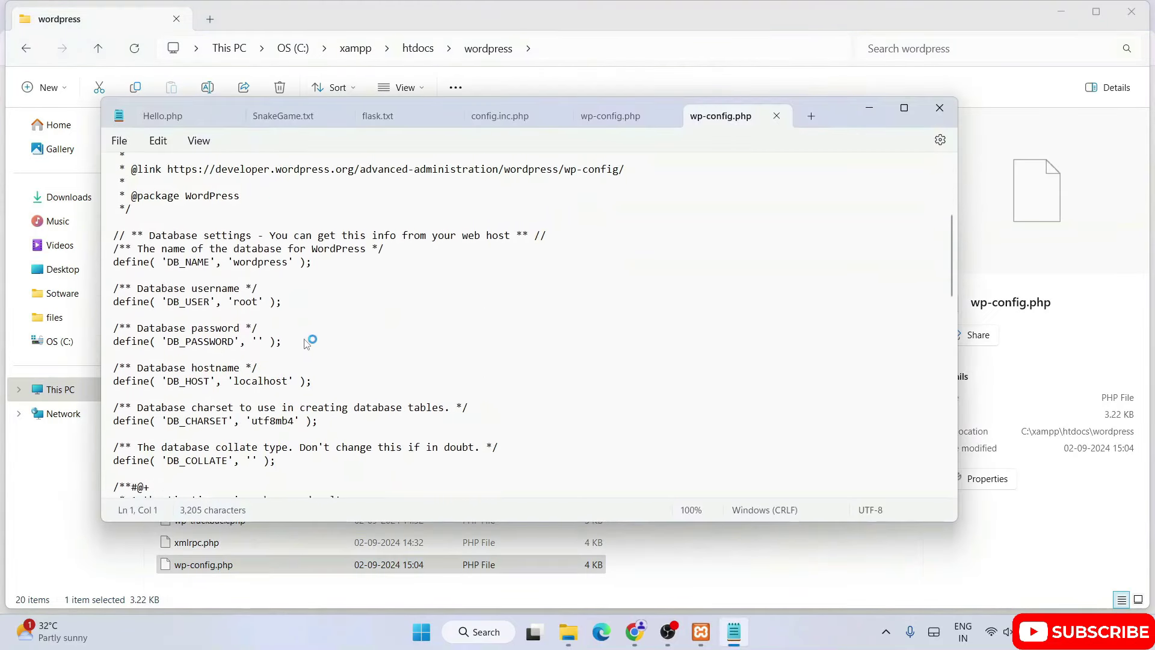
pyautogui.moveTo(306, 306); pyautogui.dragTo(199, 258)
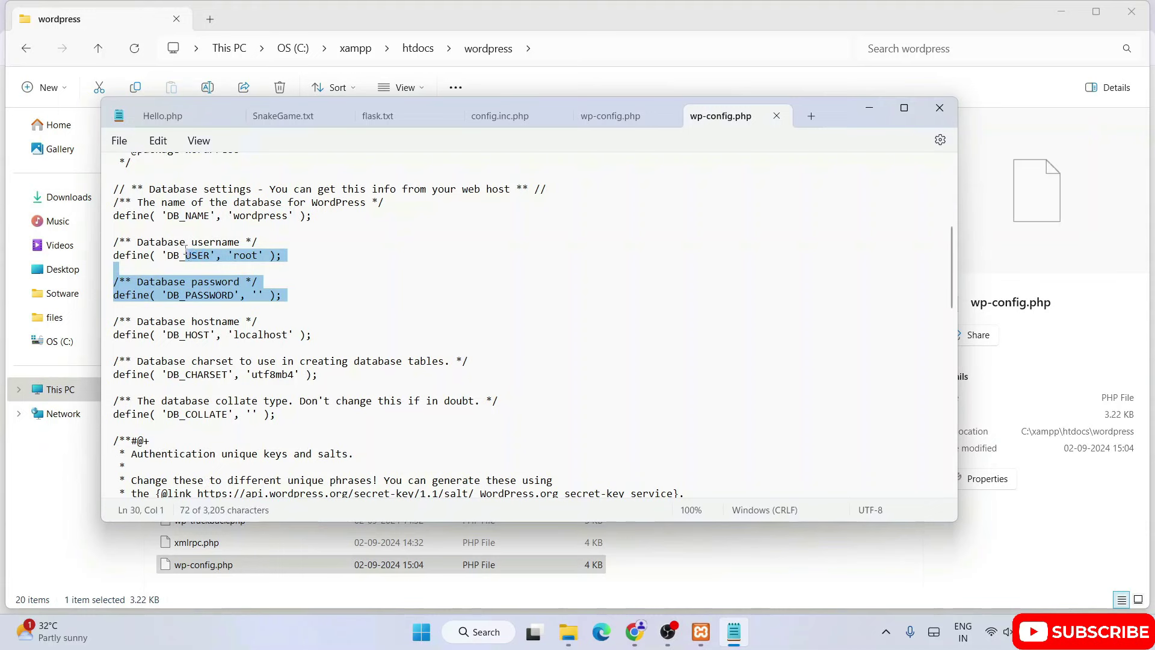
pyautogui.click(274, 273)
pyautogui.click(258, 336)
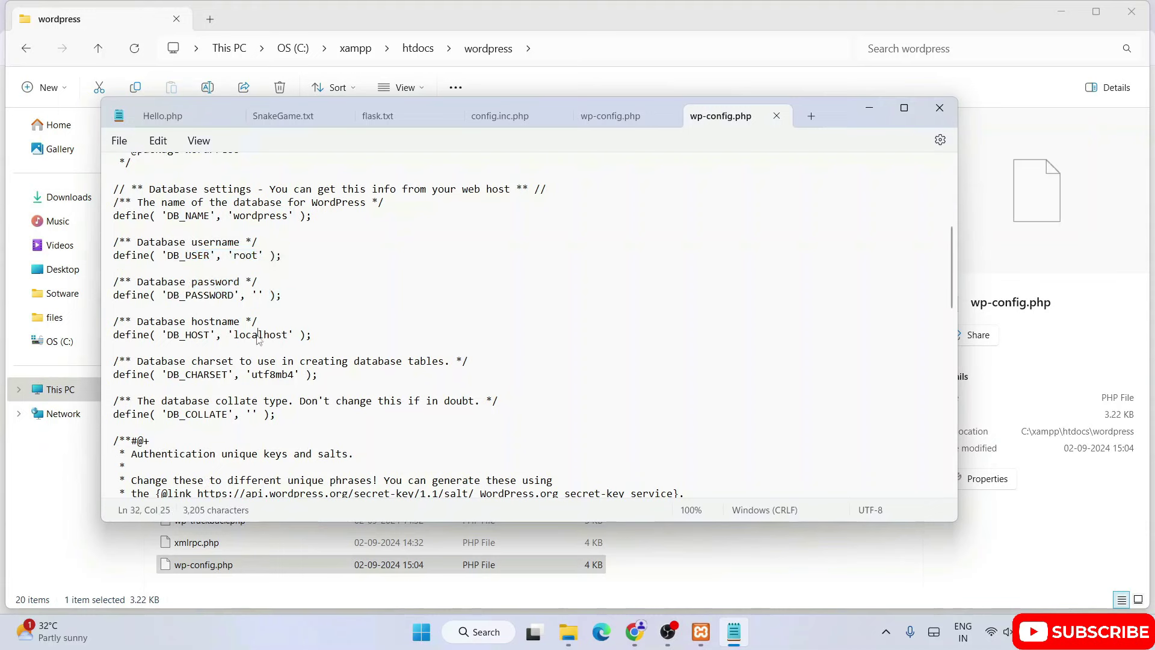
pyautogui.moveTo(228, 255); pyautogui.dragTo(331, 385)
pyautogui.click(506, 342)
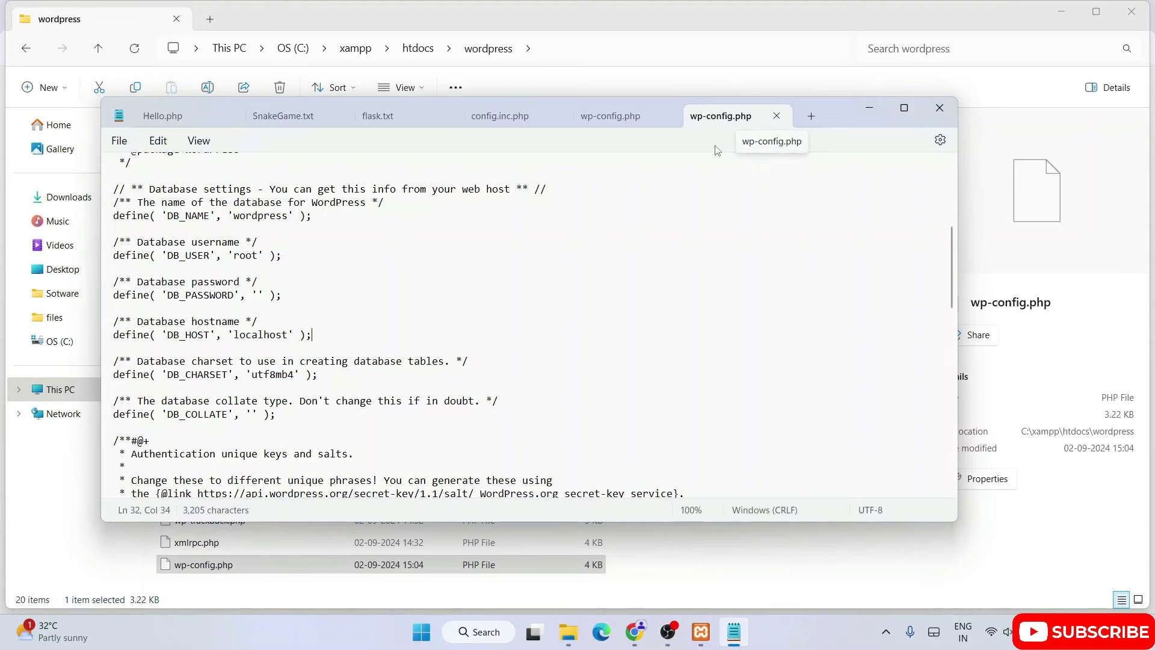
pyautogui.click(636, 631)
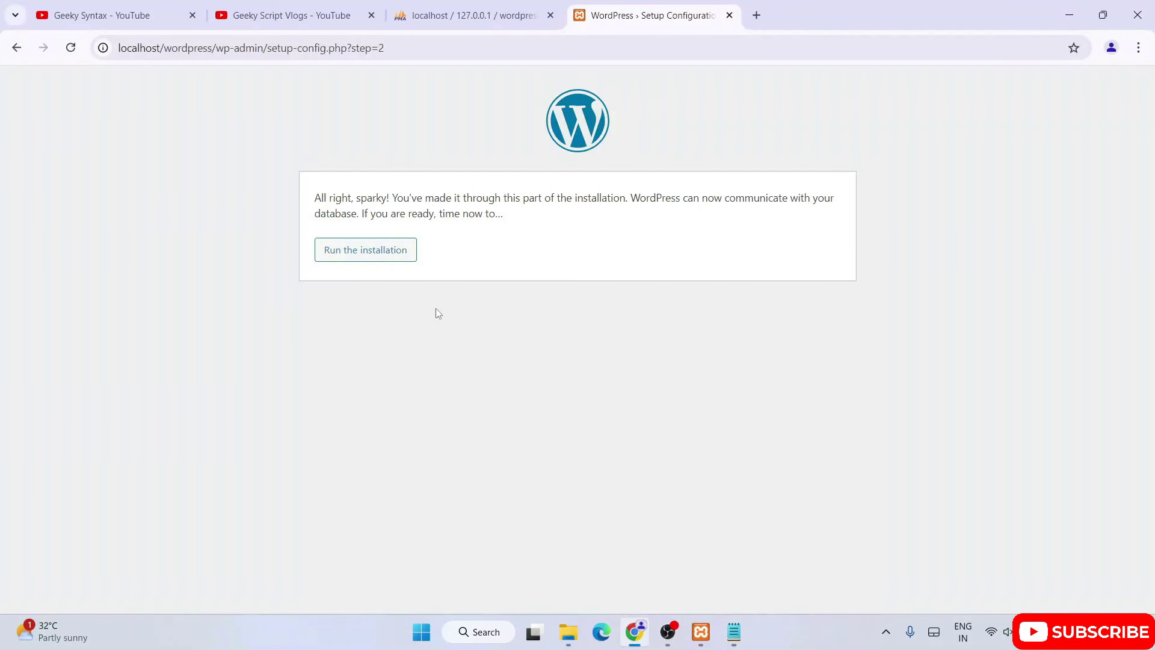
# Run the WordPress installation, then switch to the YouTube channel tab.
pyautogui.click(341, 257)
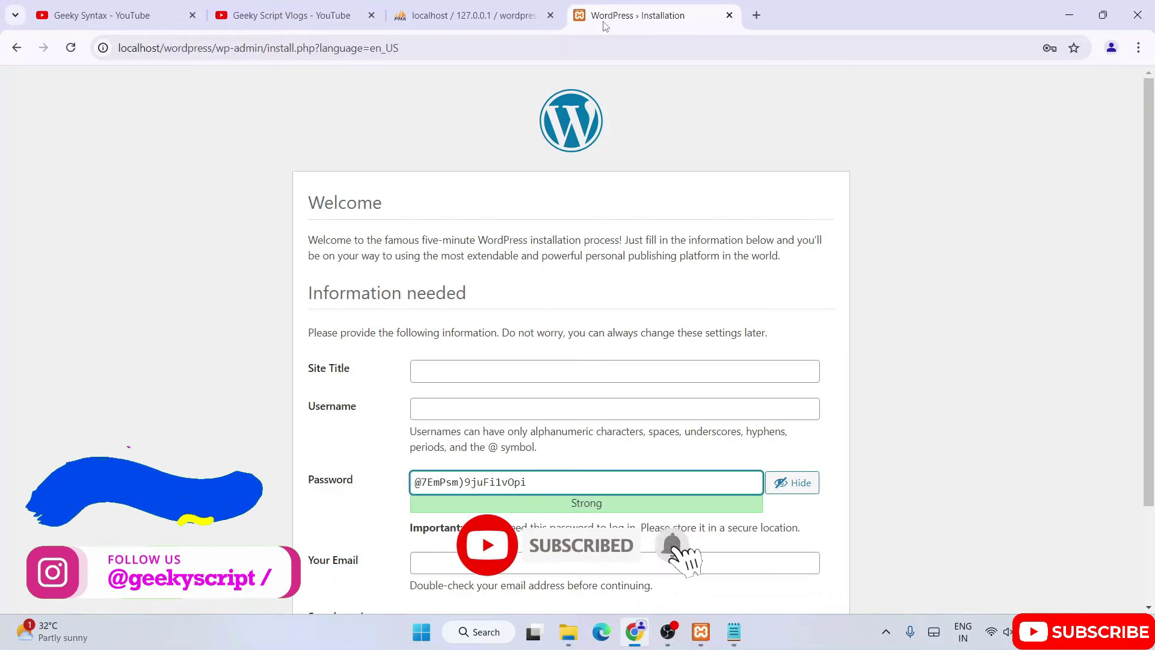
pyautogui.click(102, 15)
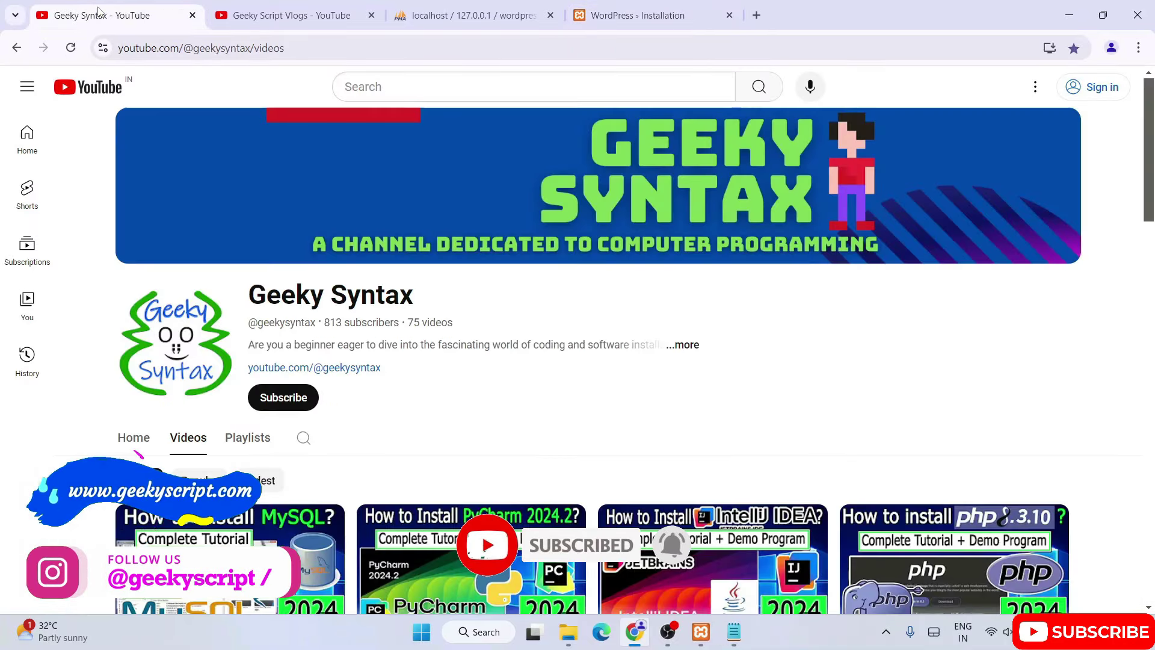
pyautogui.moveTo(291, 293); pyautogui.dragTo(587, 309)
pyautogui.click(589, 309)
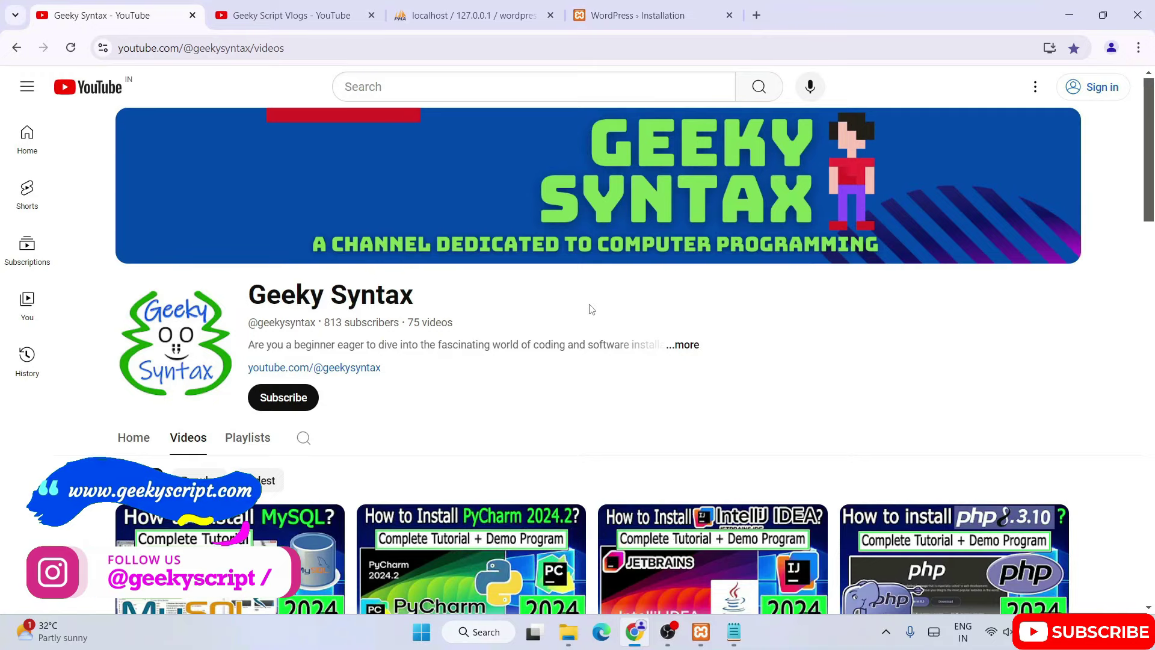
pyautogui.scroll(-2, 591, 309)
pyautogui.scroll(5, 592, 309)
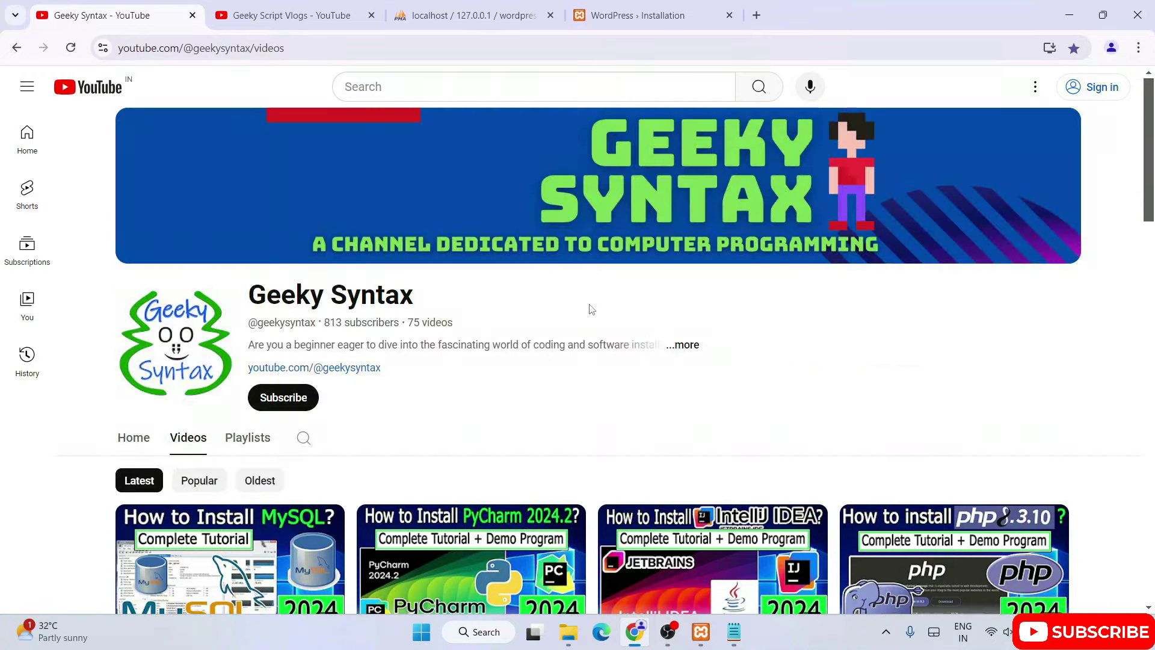
pyautogui.click(316, 19)
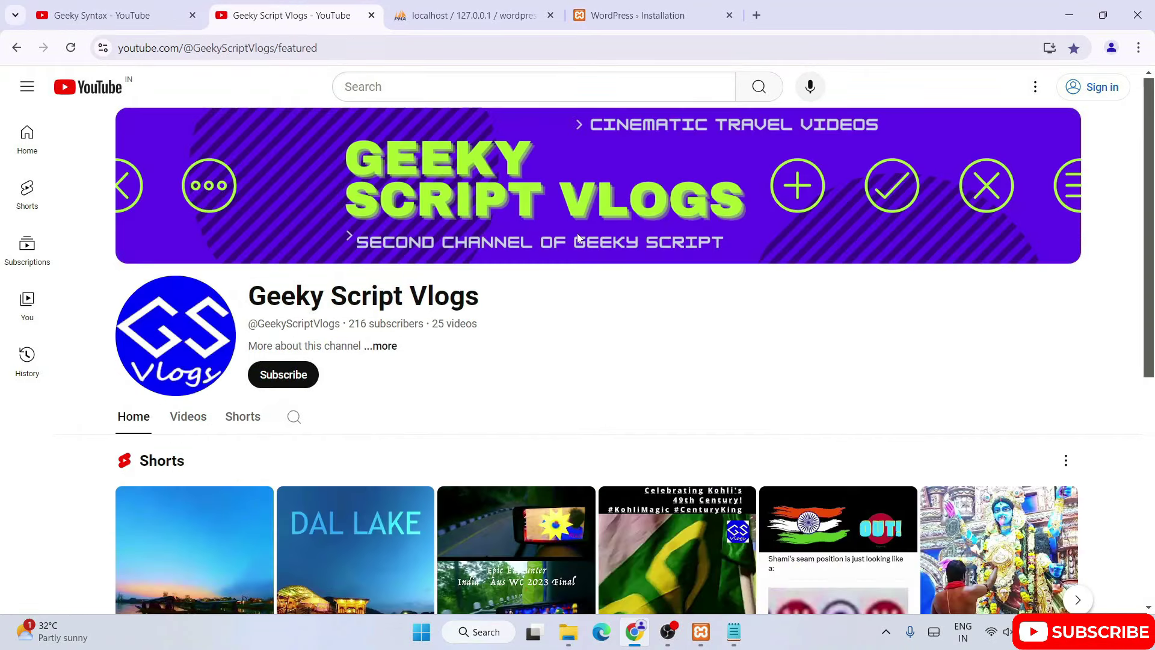
pyautogui.moveTo(316, 303); pyautogui.dragTo(472, 293)
pyautogui.click(472, 294)
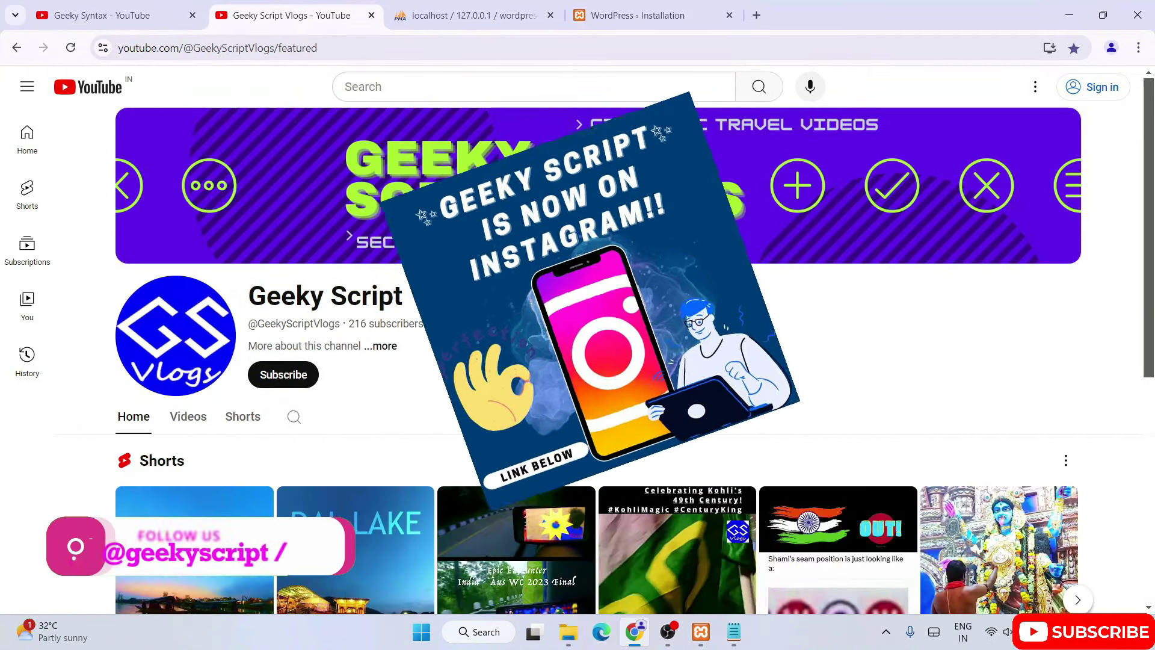
pyautogui.click(625, 19)
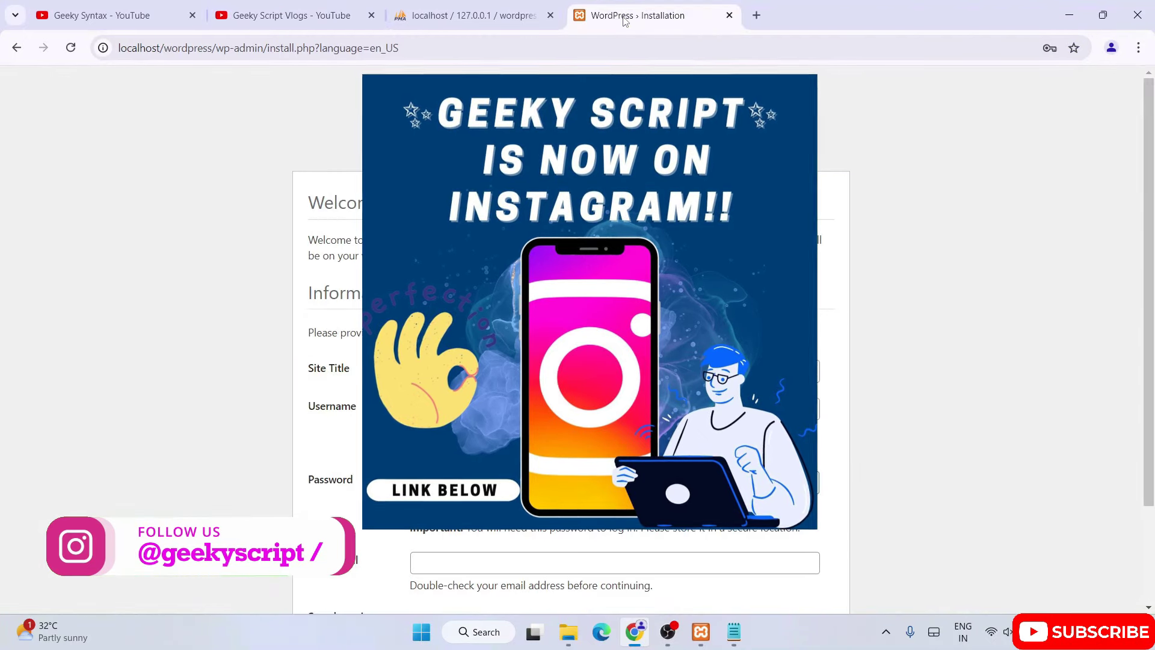